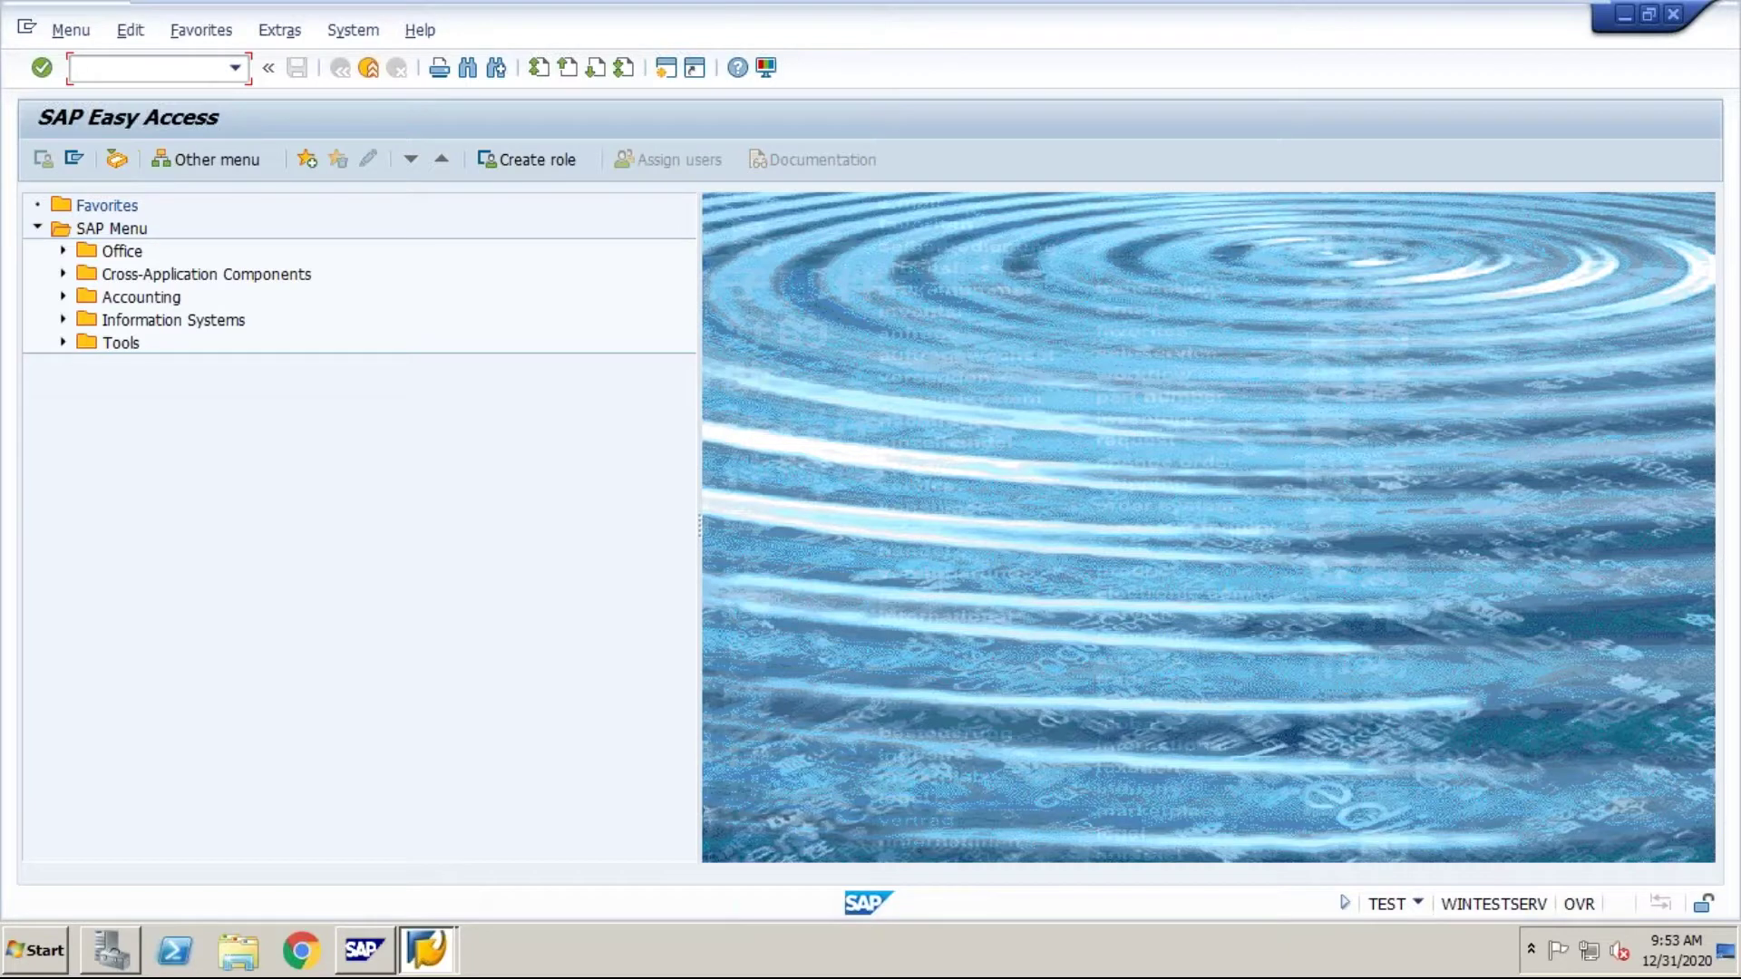
text(st01)
Step: Run transaction ST01 to show the System Trace screen with the trace switched off
key(Return)
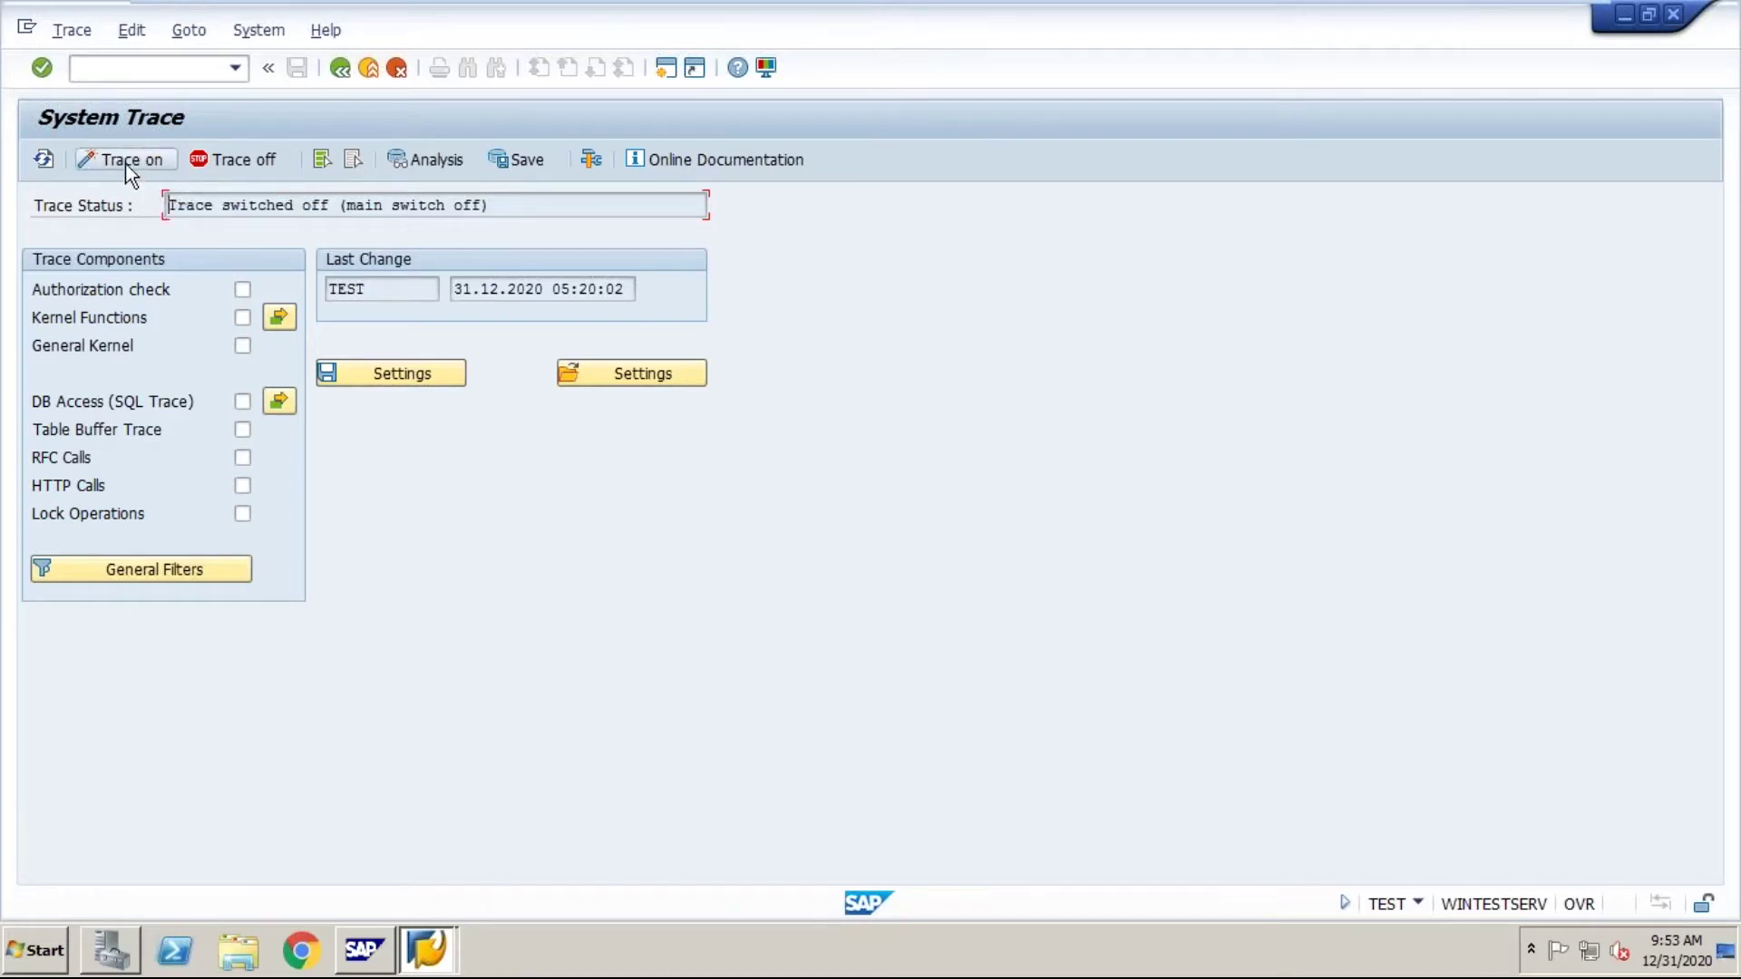
Step: Switch the system trace on, with Authorization check as the only trace component
click(125, 164)
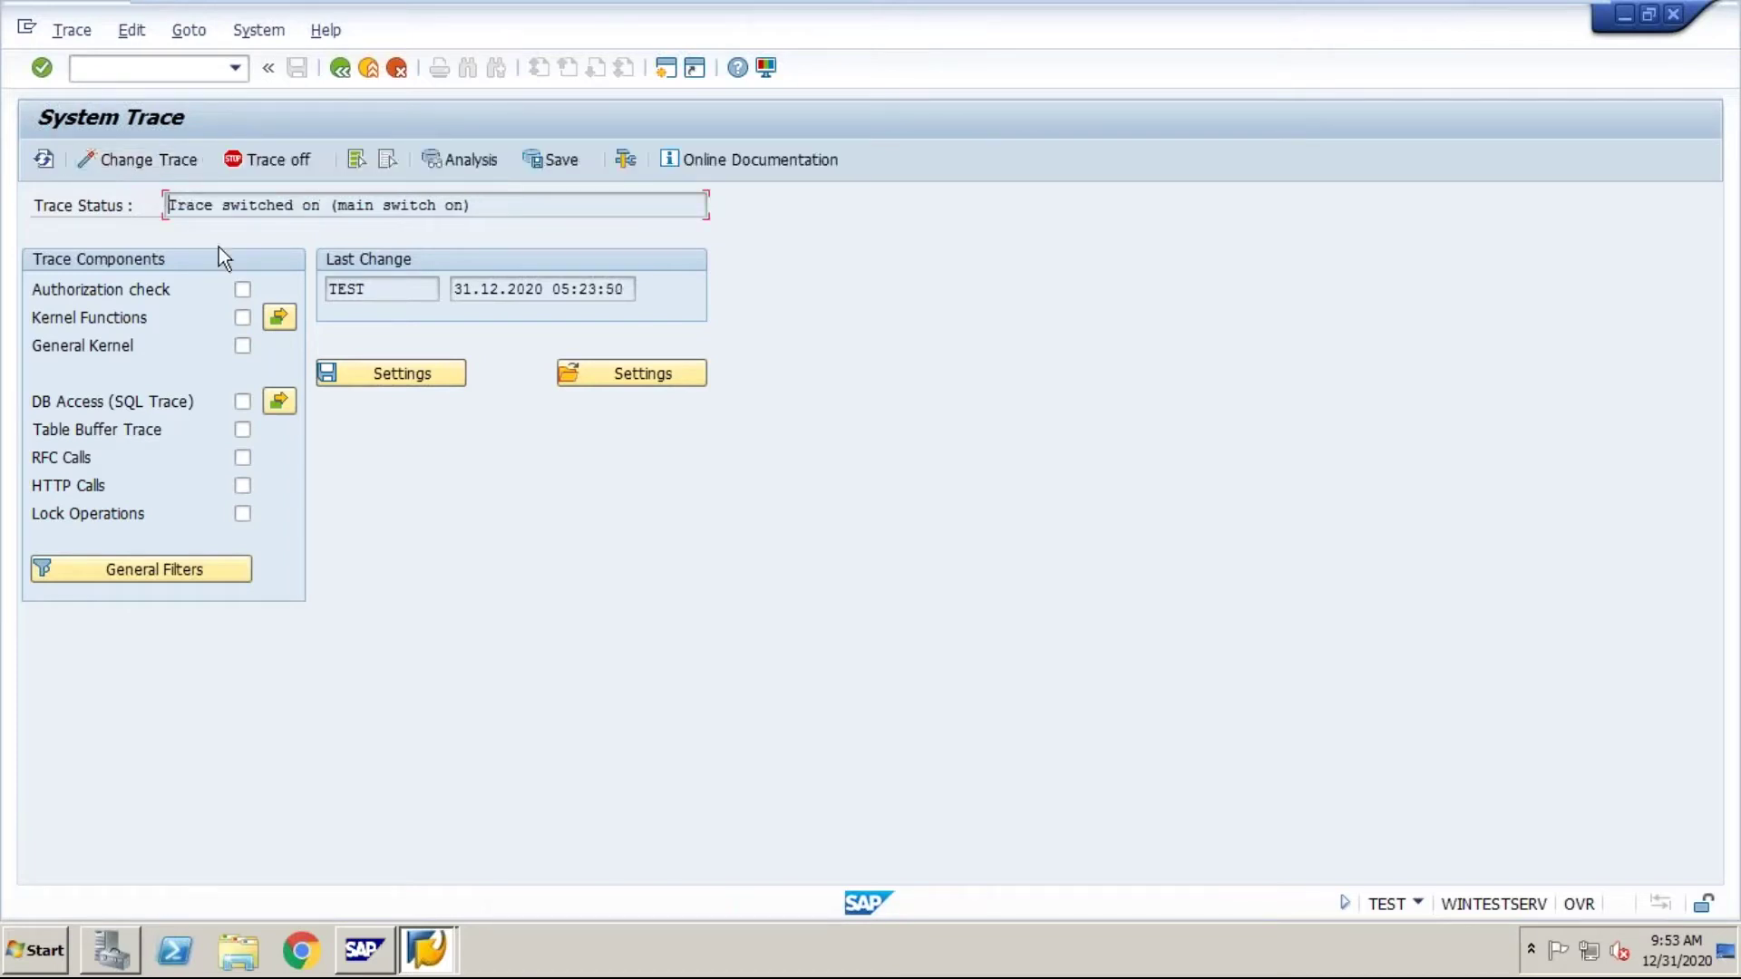
click(241, 289)
Step: Dismiss the window options menu and start SU01 user maintenance for user demo_test
click(25, 30)
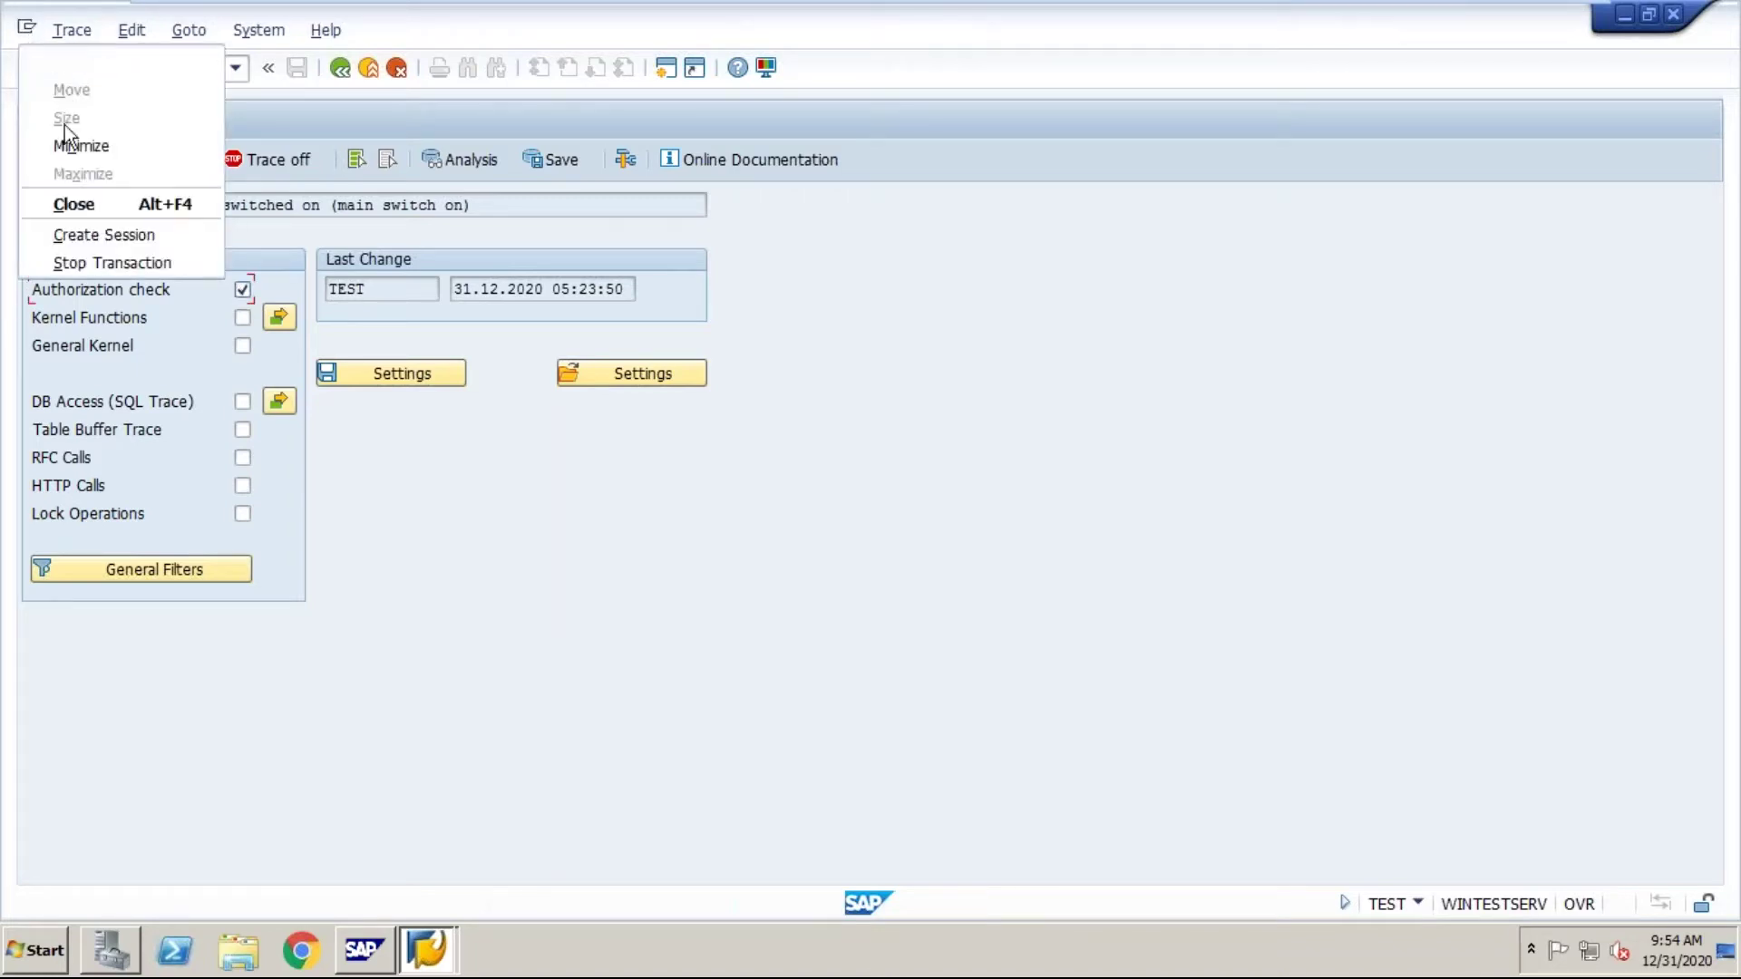
click(81, 232)
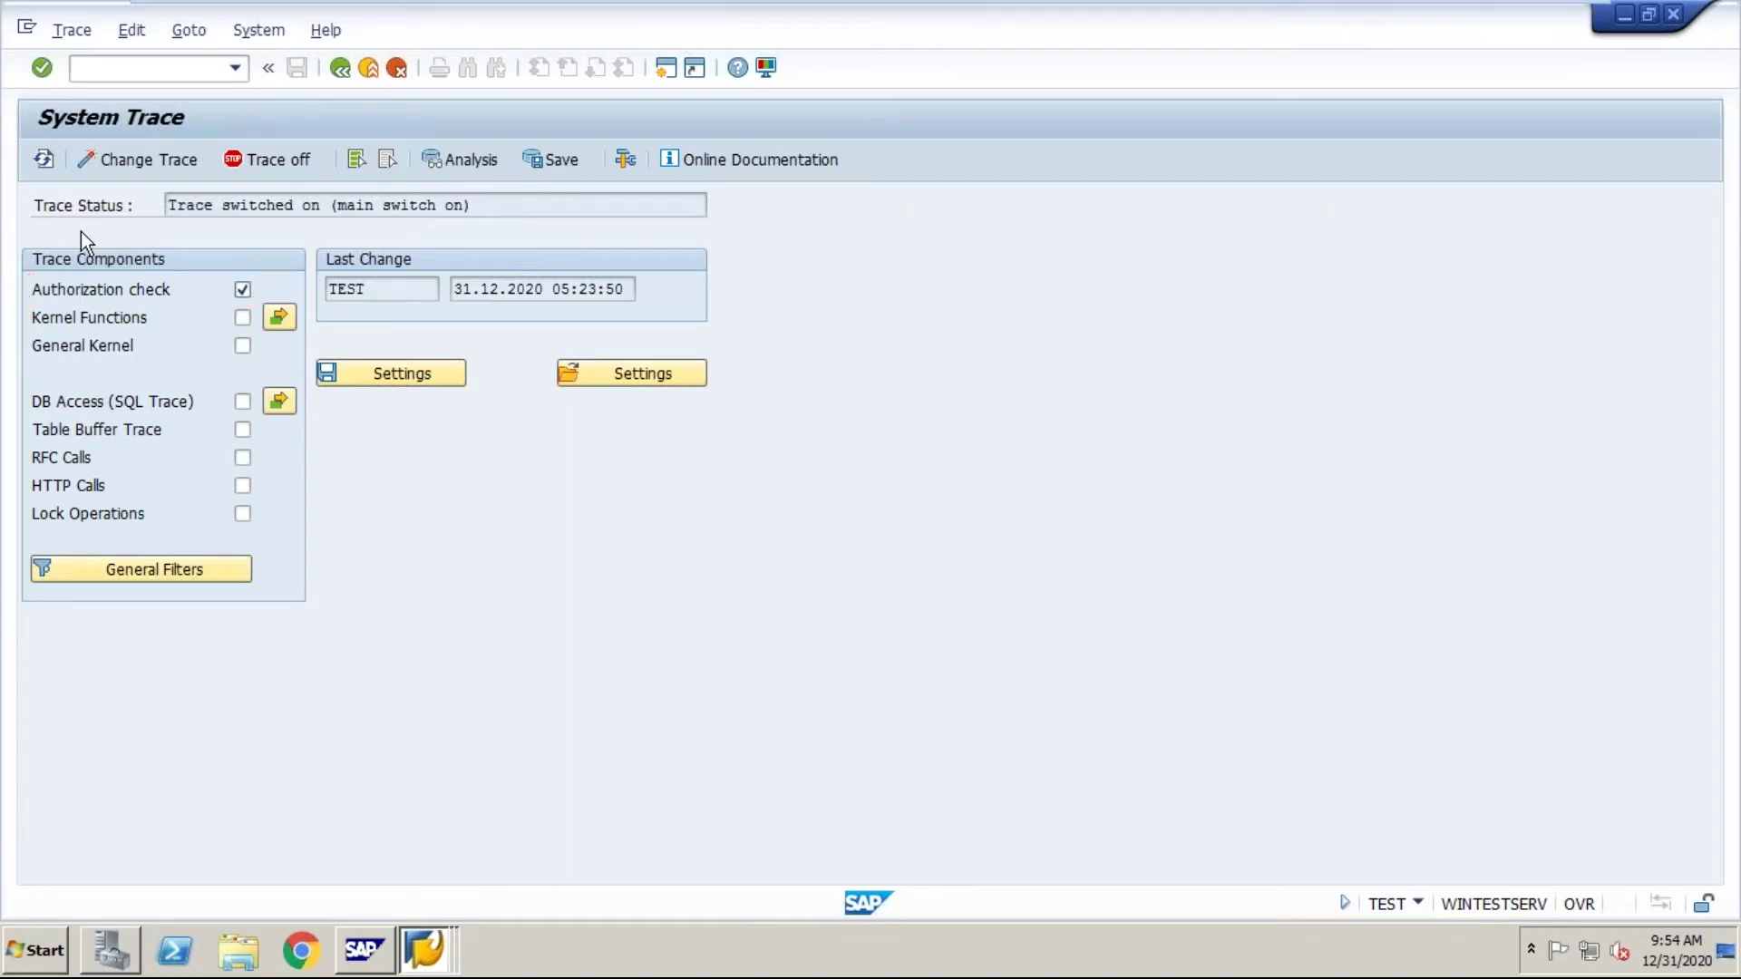
text(su01)
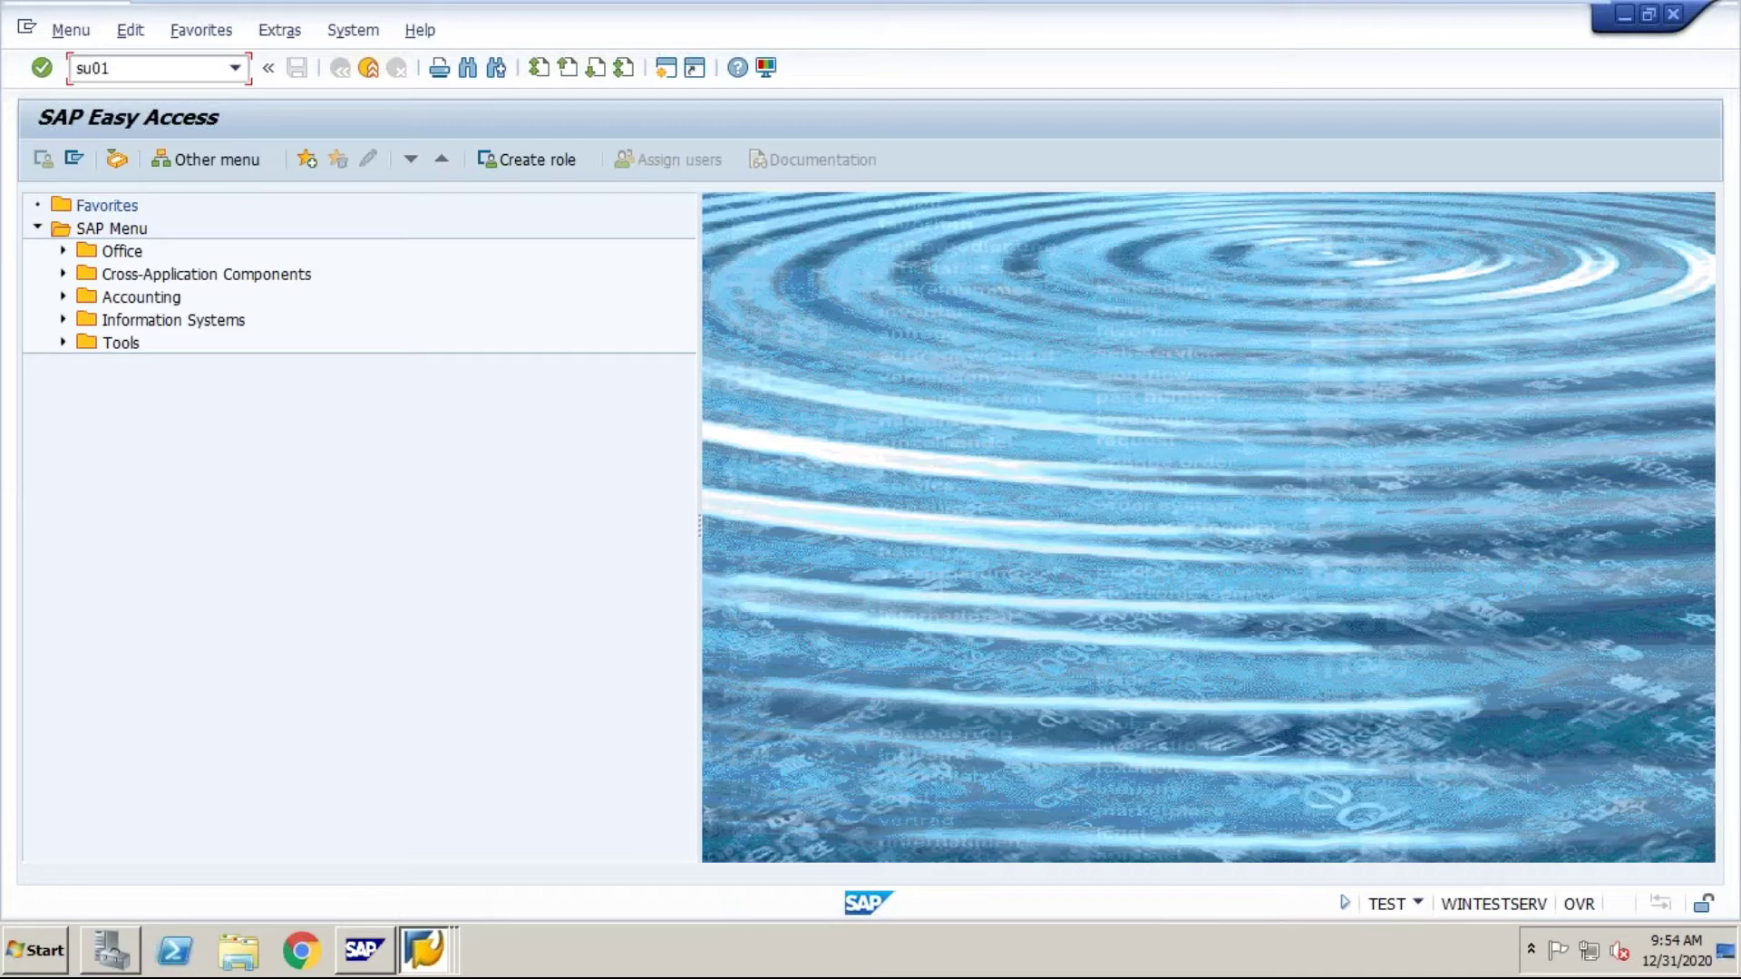
key(Return)
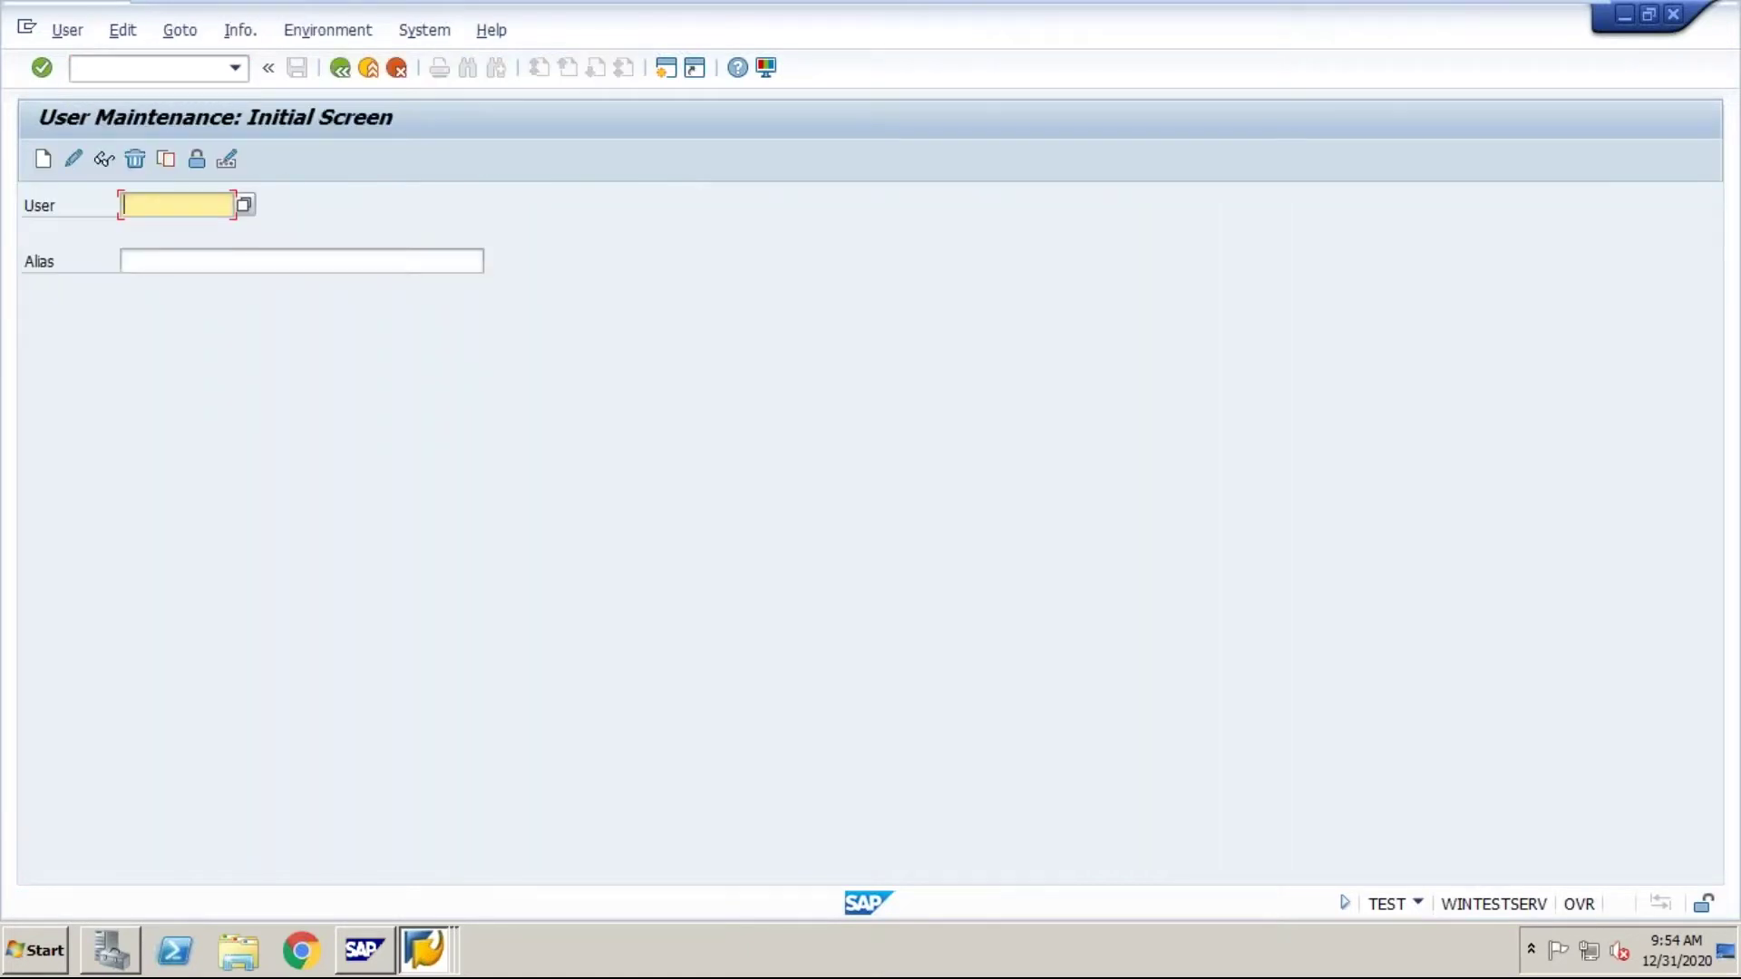
text(de)
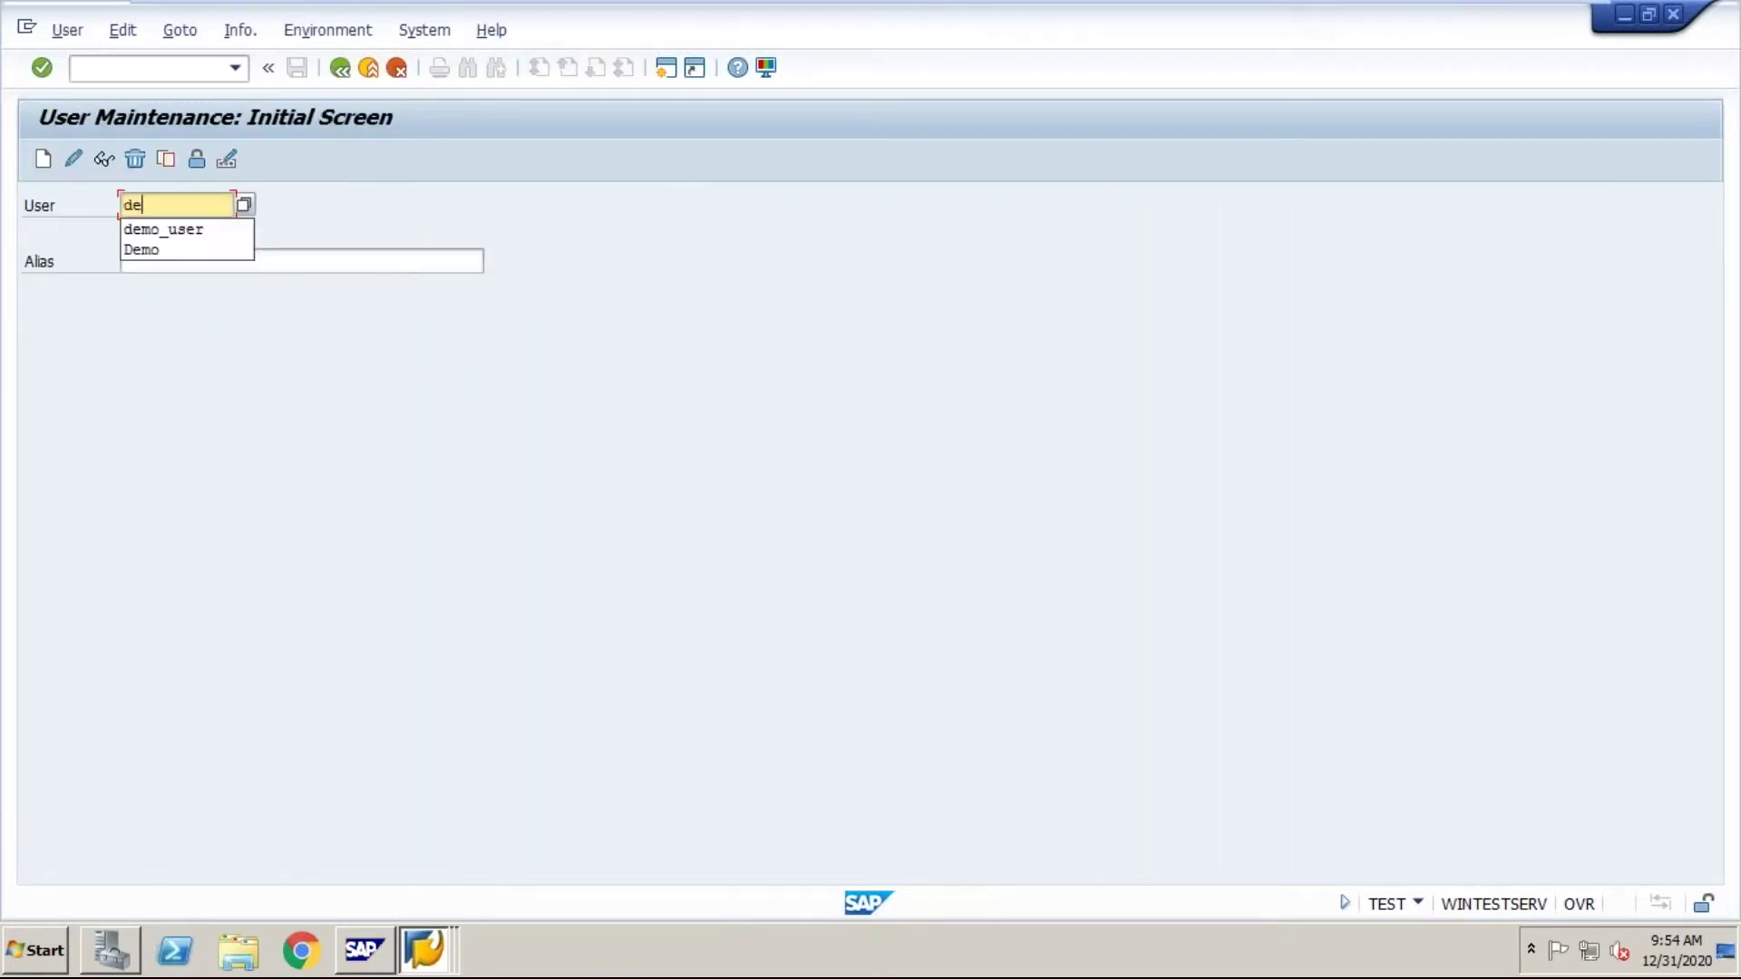
text(mo)
text(_test)
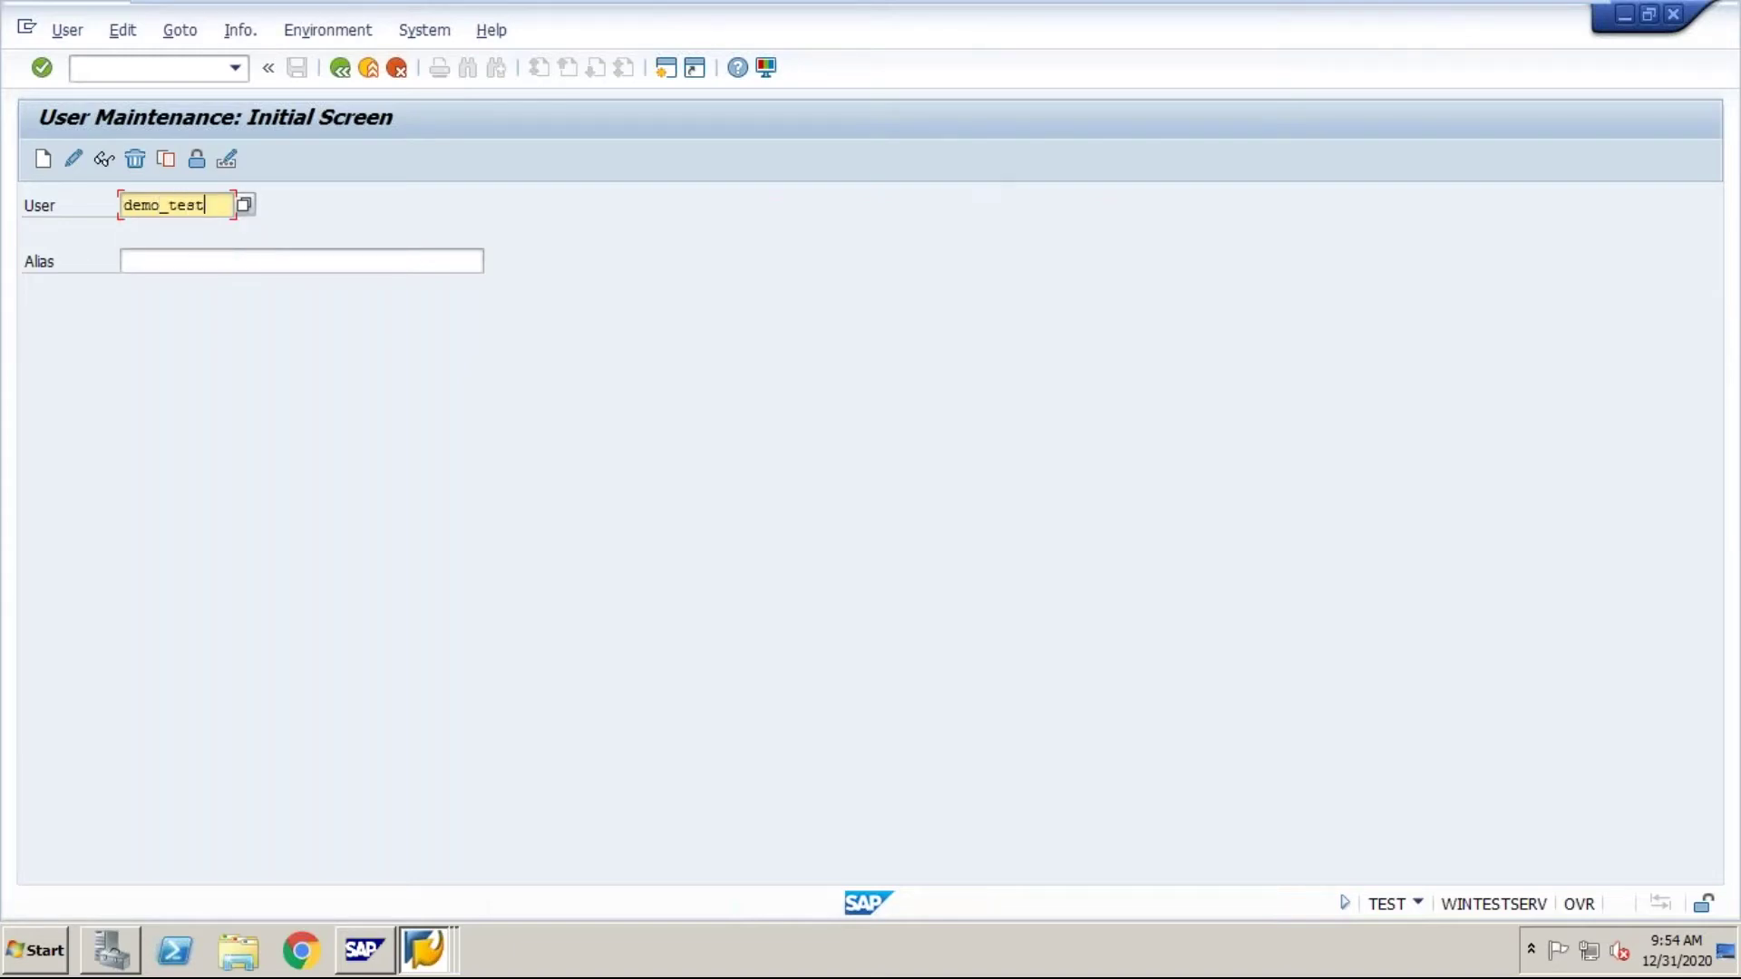
Step: Create user DEMO_TEST with last name 'demo' and first name 'Test'
click(44, 162)
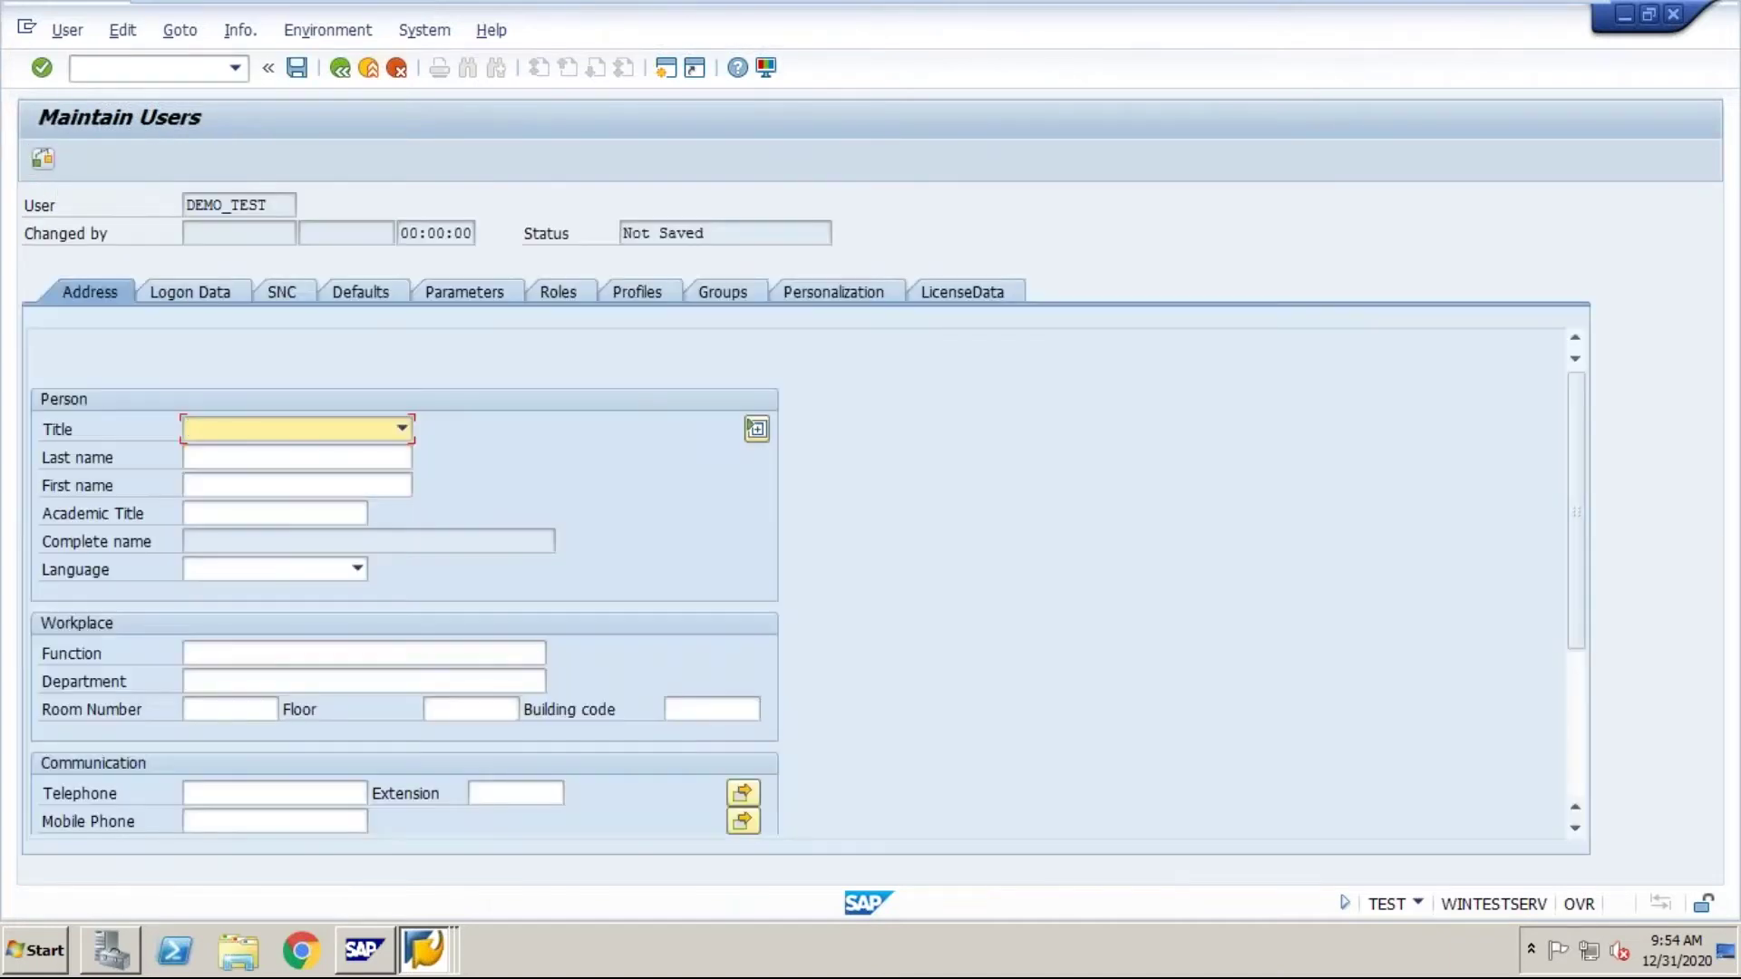
click(212, 461)
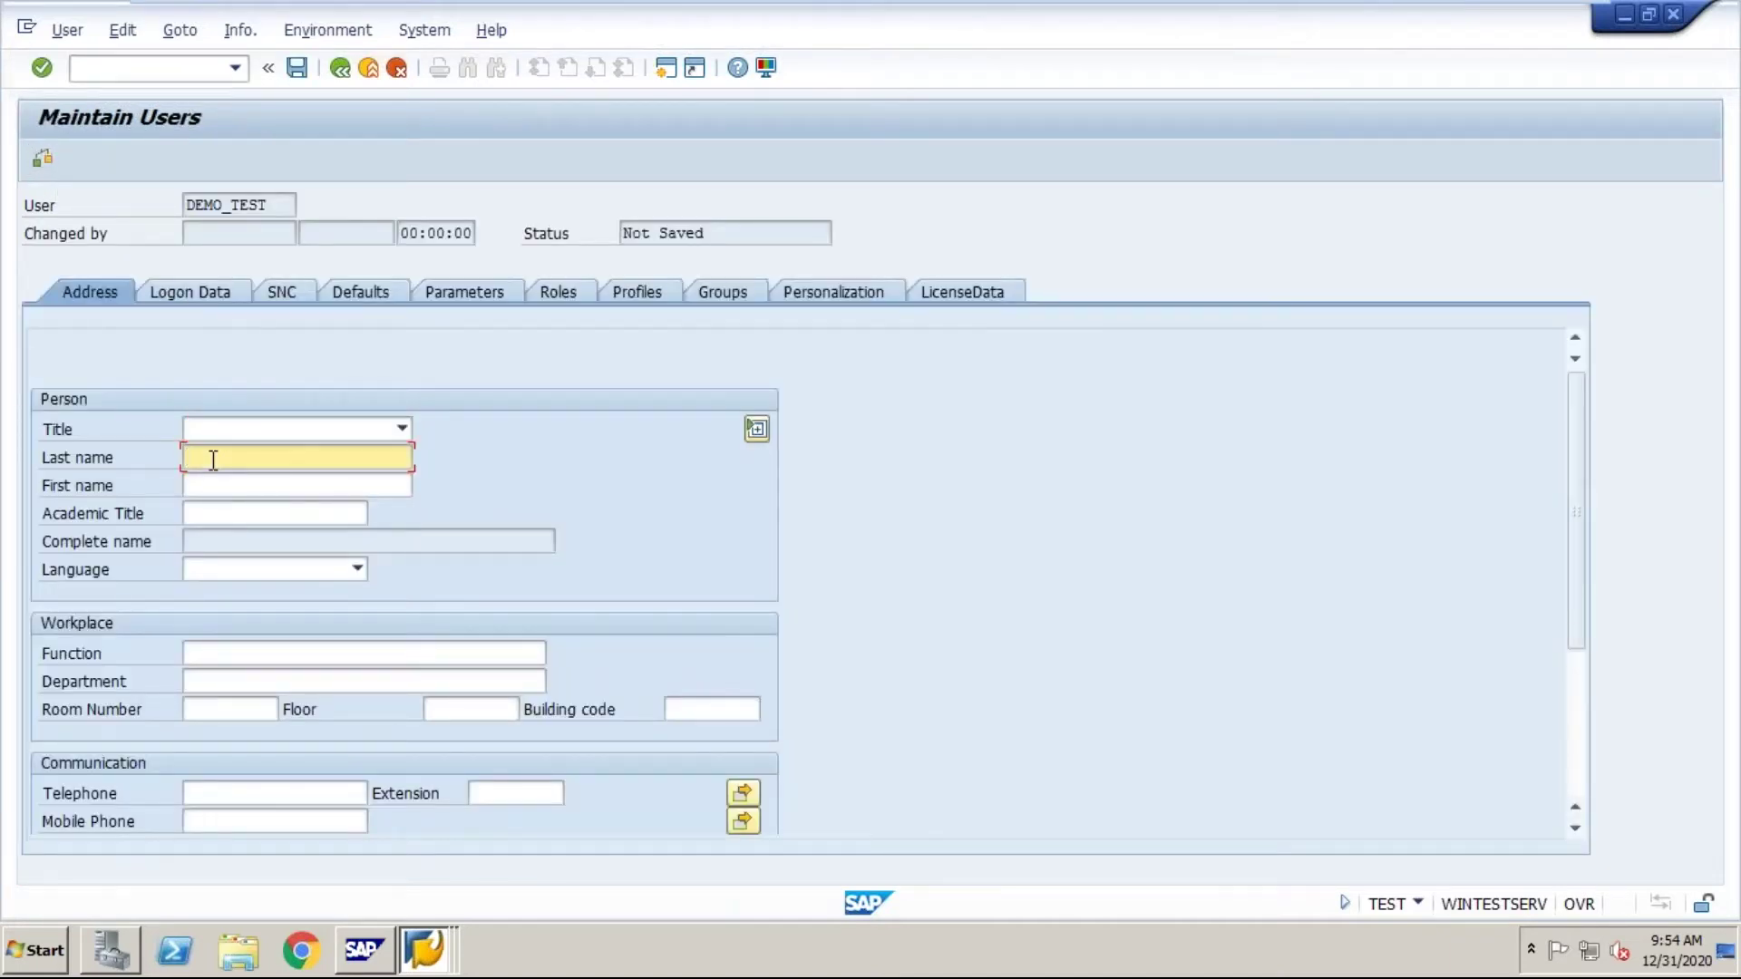
text(DEMIO)
key(BackSpace)
key(BackSpace)
text(O)
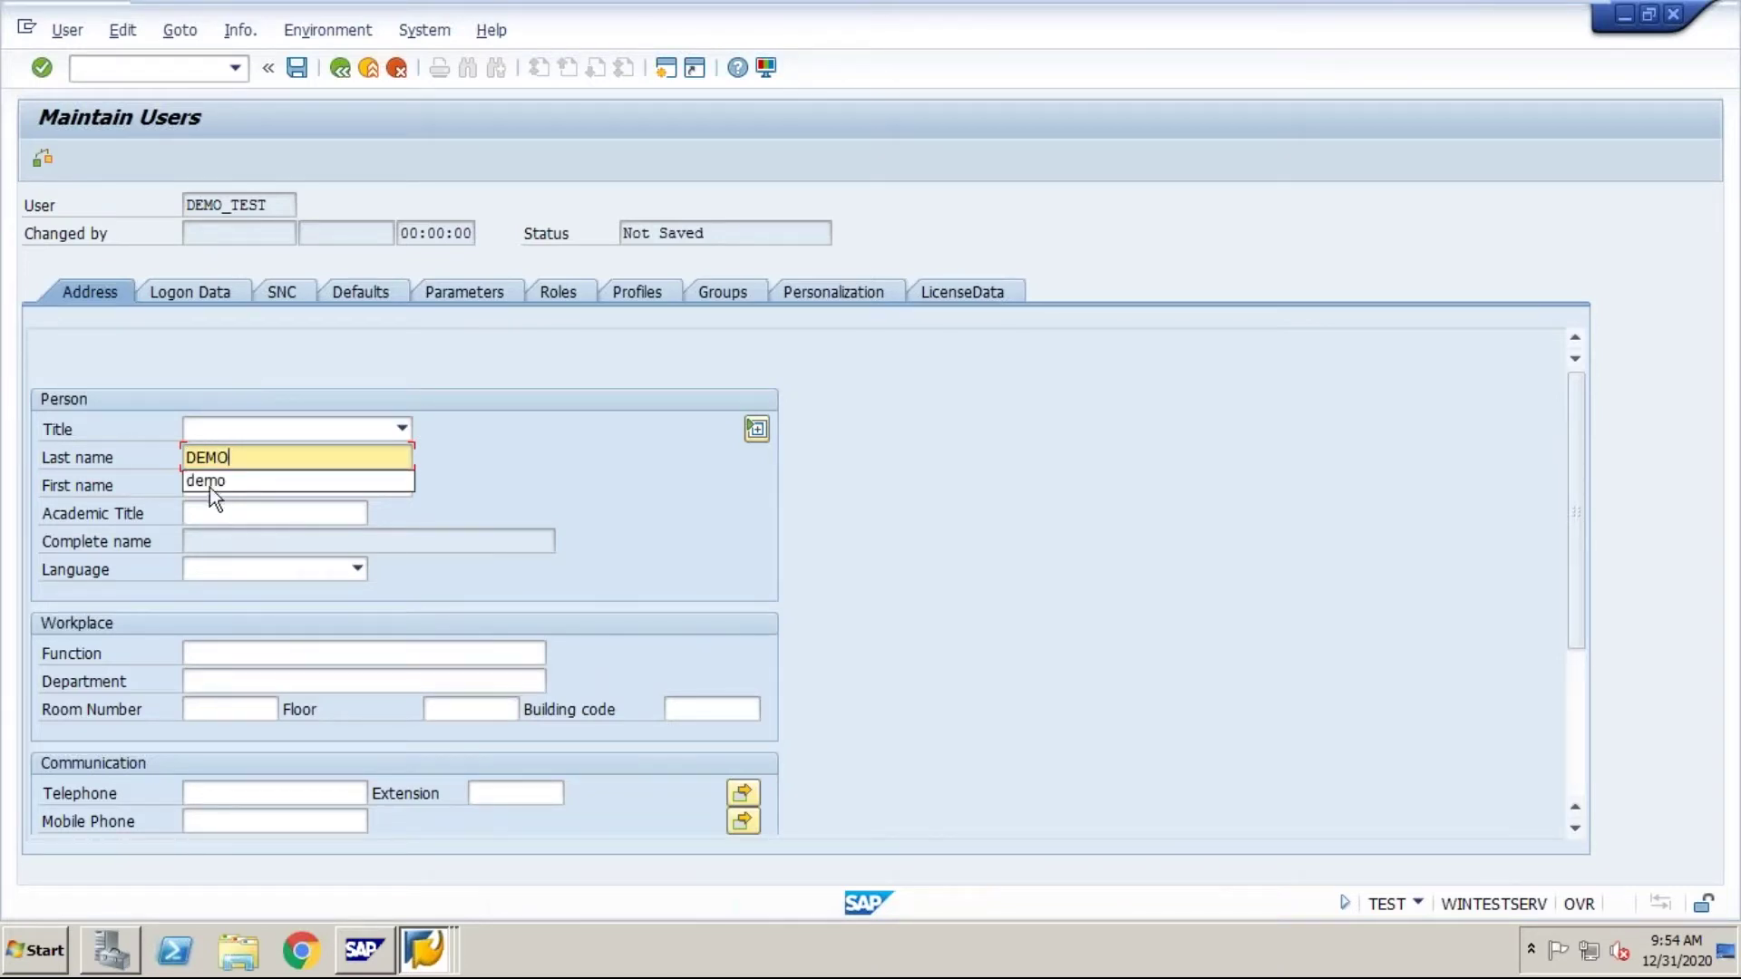
click(240, 481)
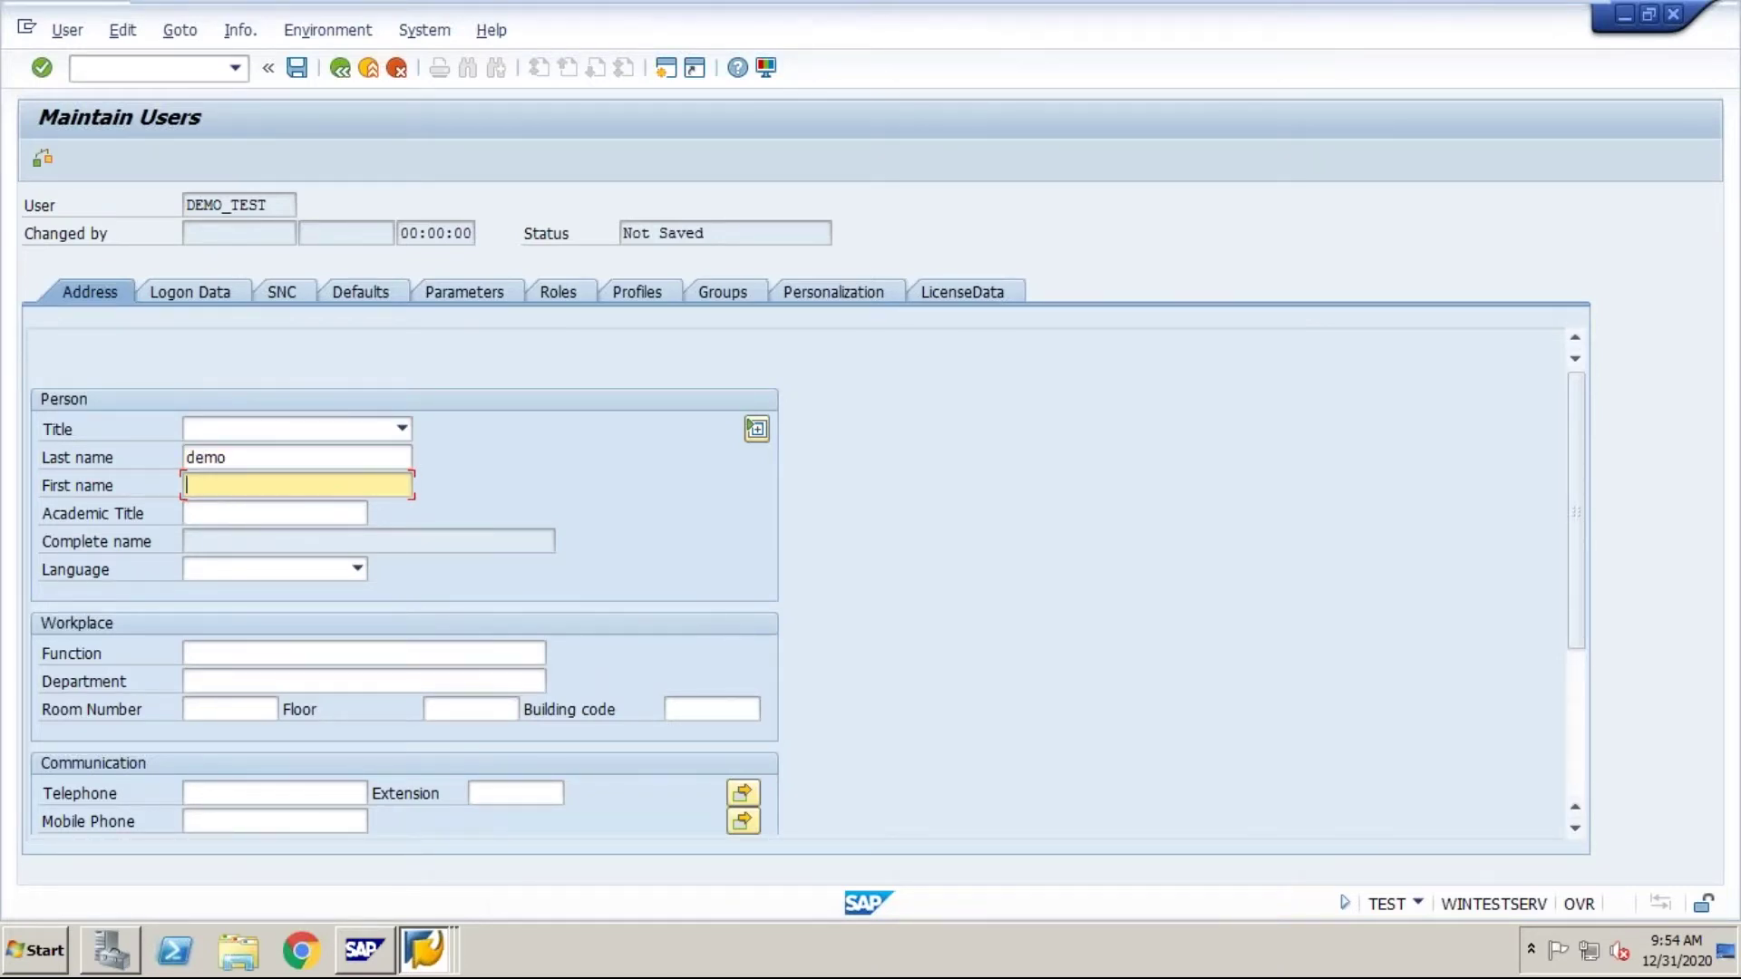
text(Te)
key(BackSpace)
text(sest)
key(BackSpace)
key(BackSpace)
key(BackSpace)
key(BackSpace)
text(est)
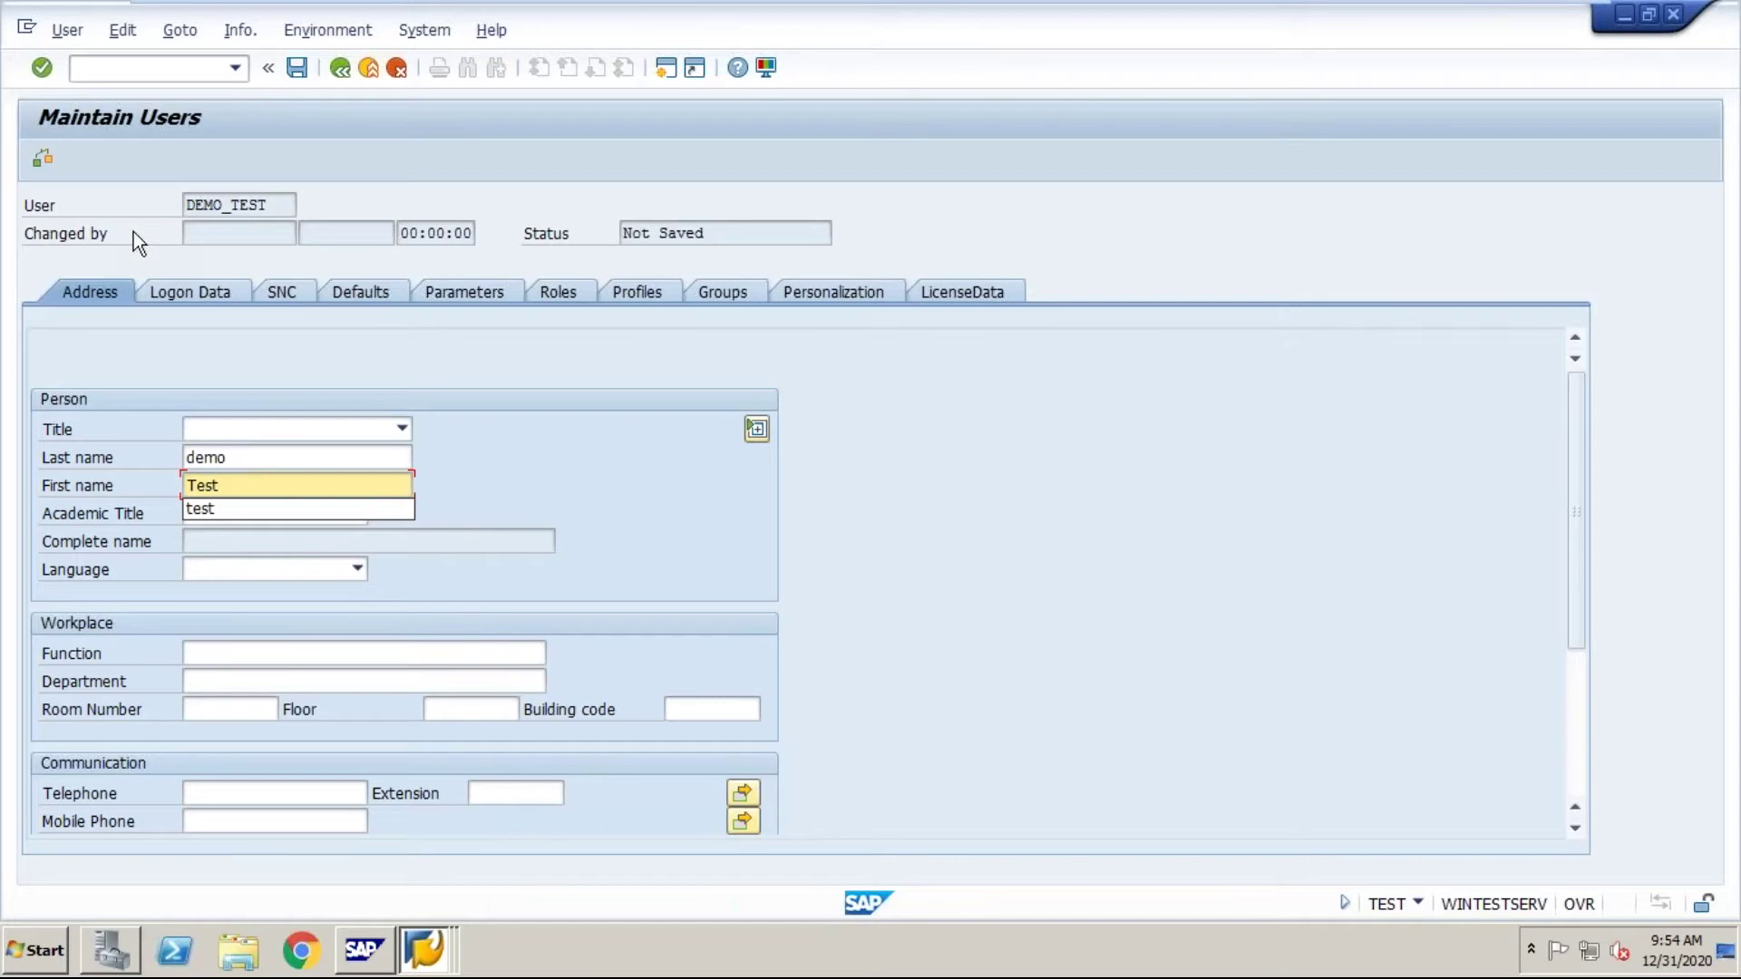
Step: Enter and repeat DEMO_TEST's password under Logon Data and save the new user
click(203, 294)
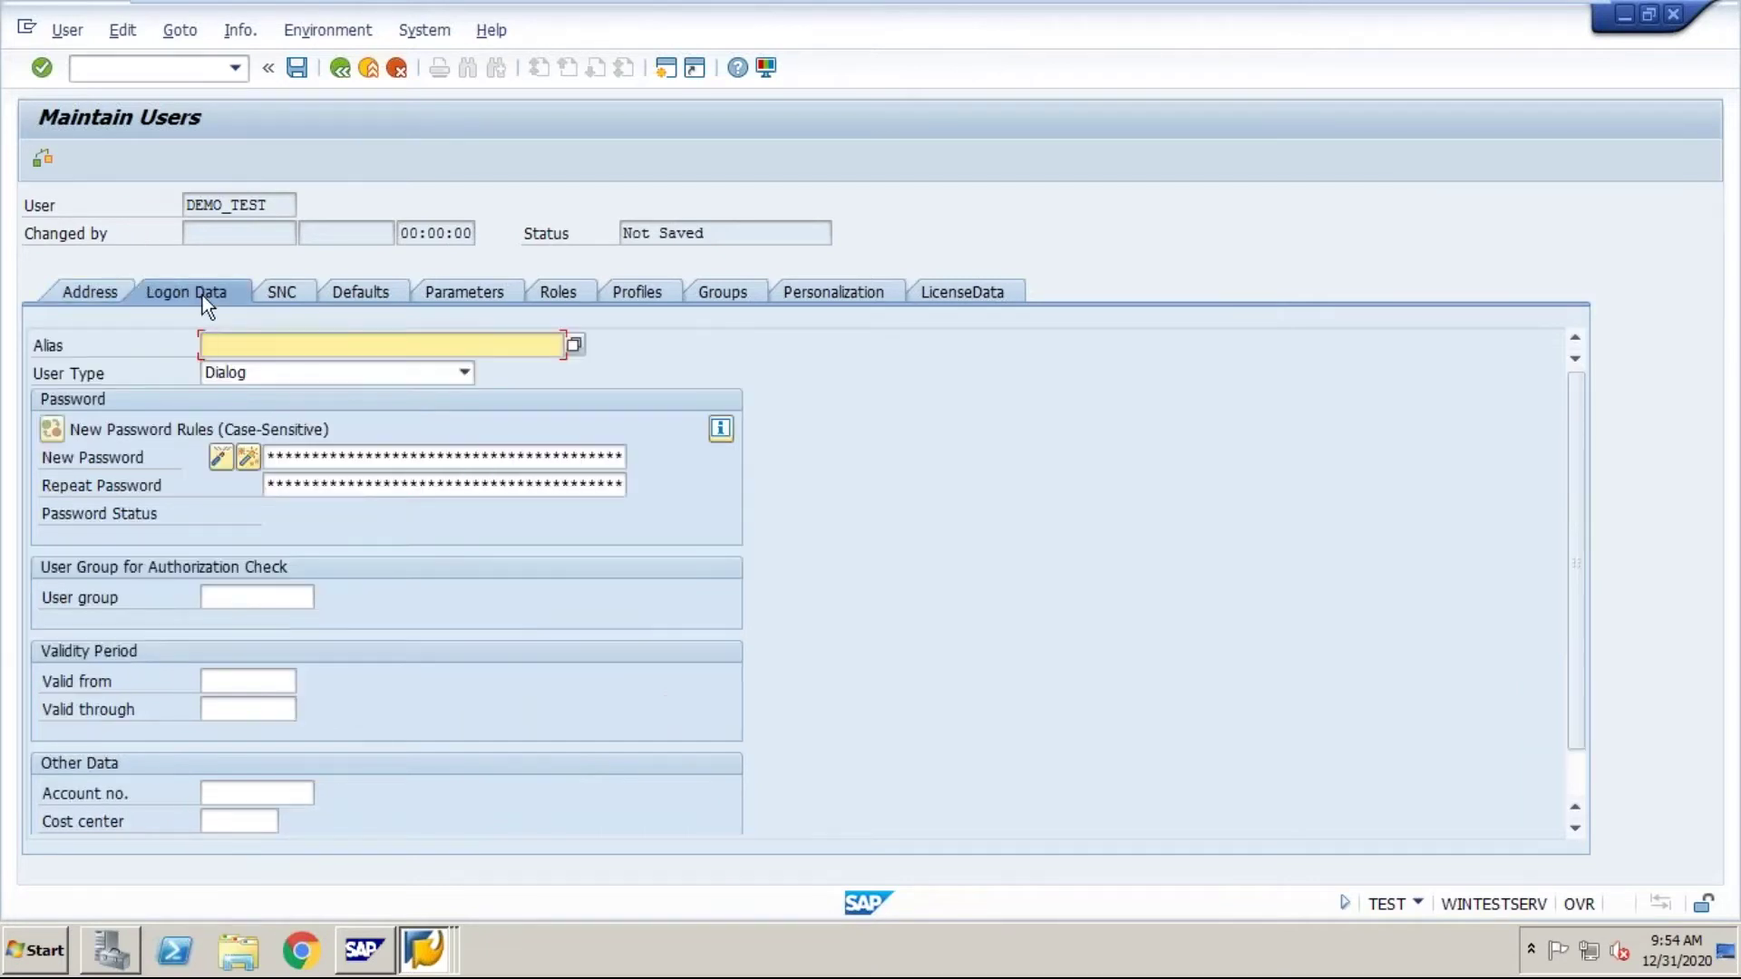
click(281, 462)
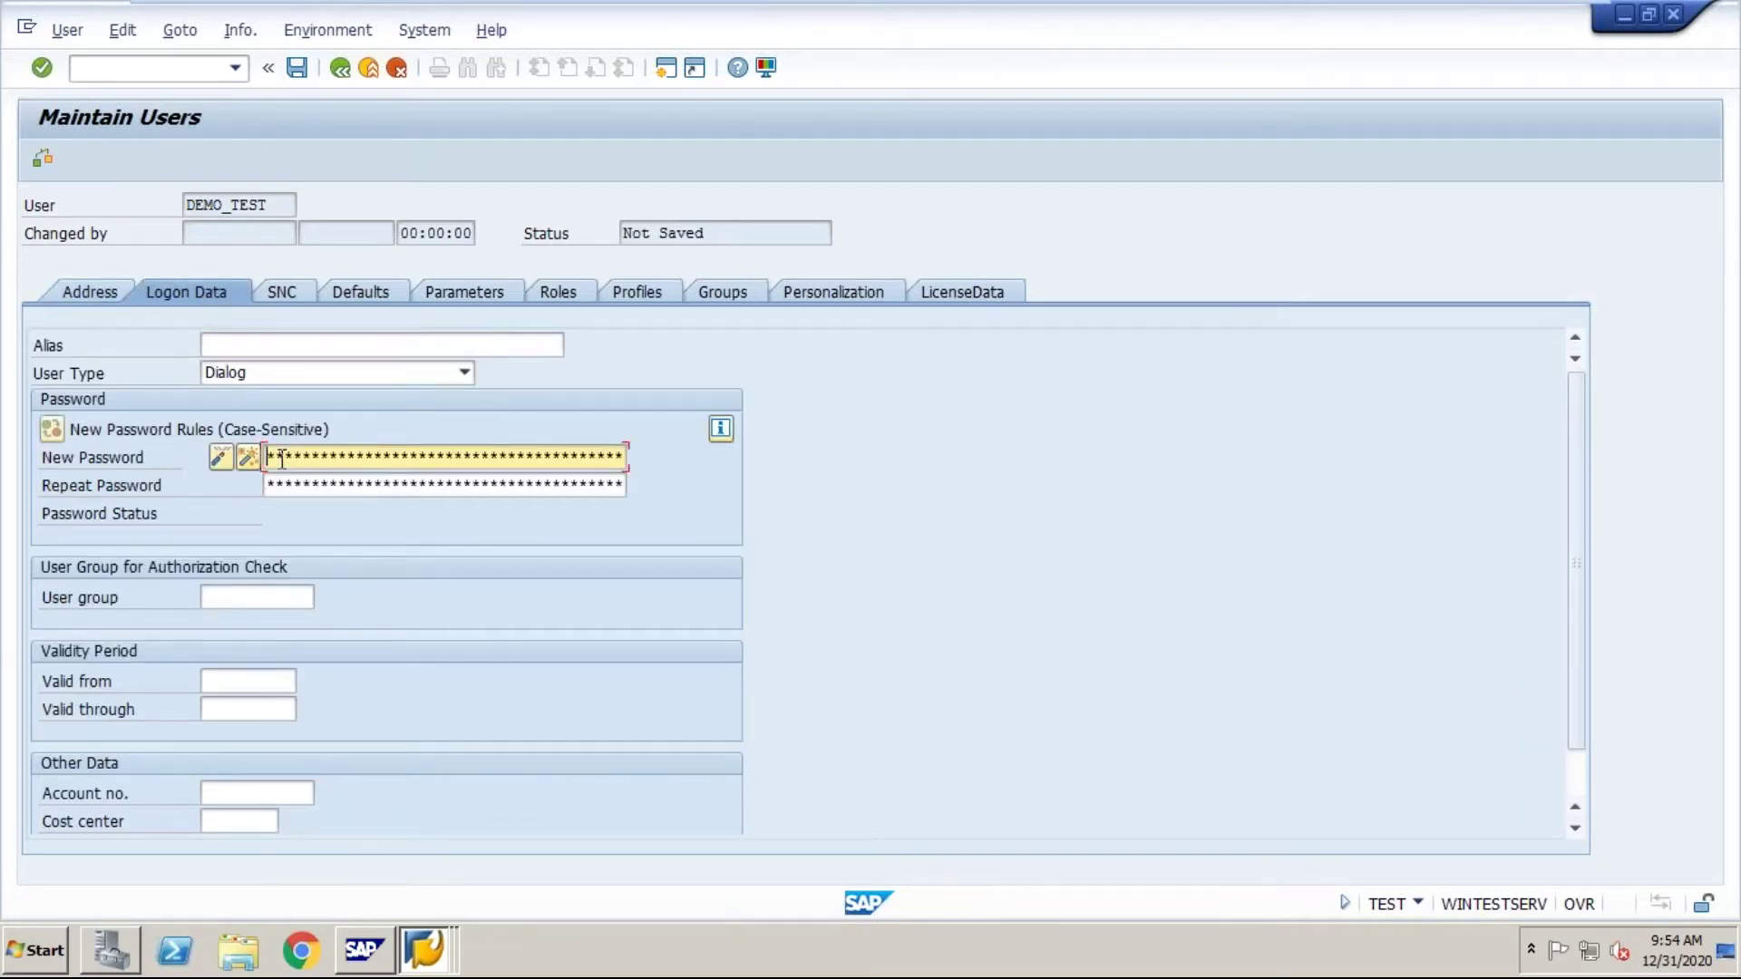
key(Tab)
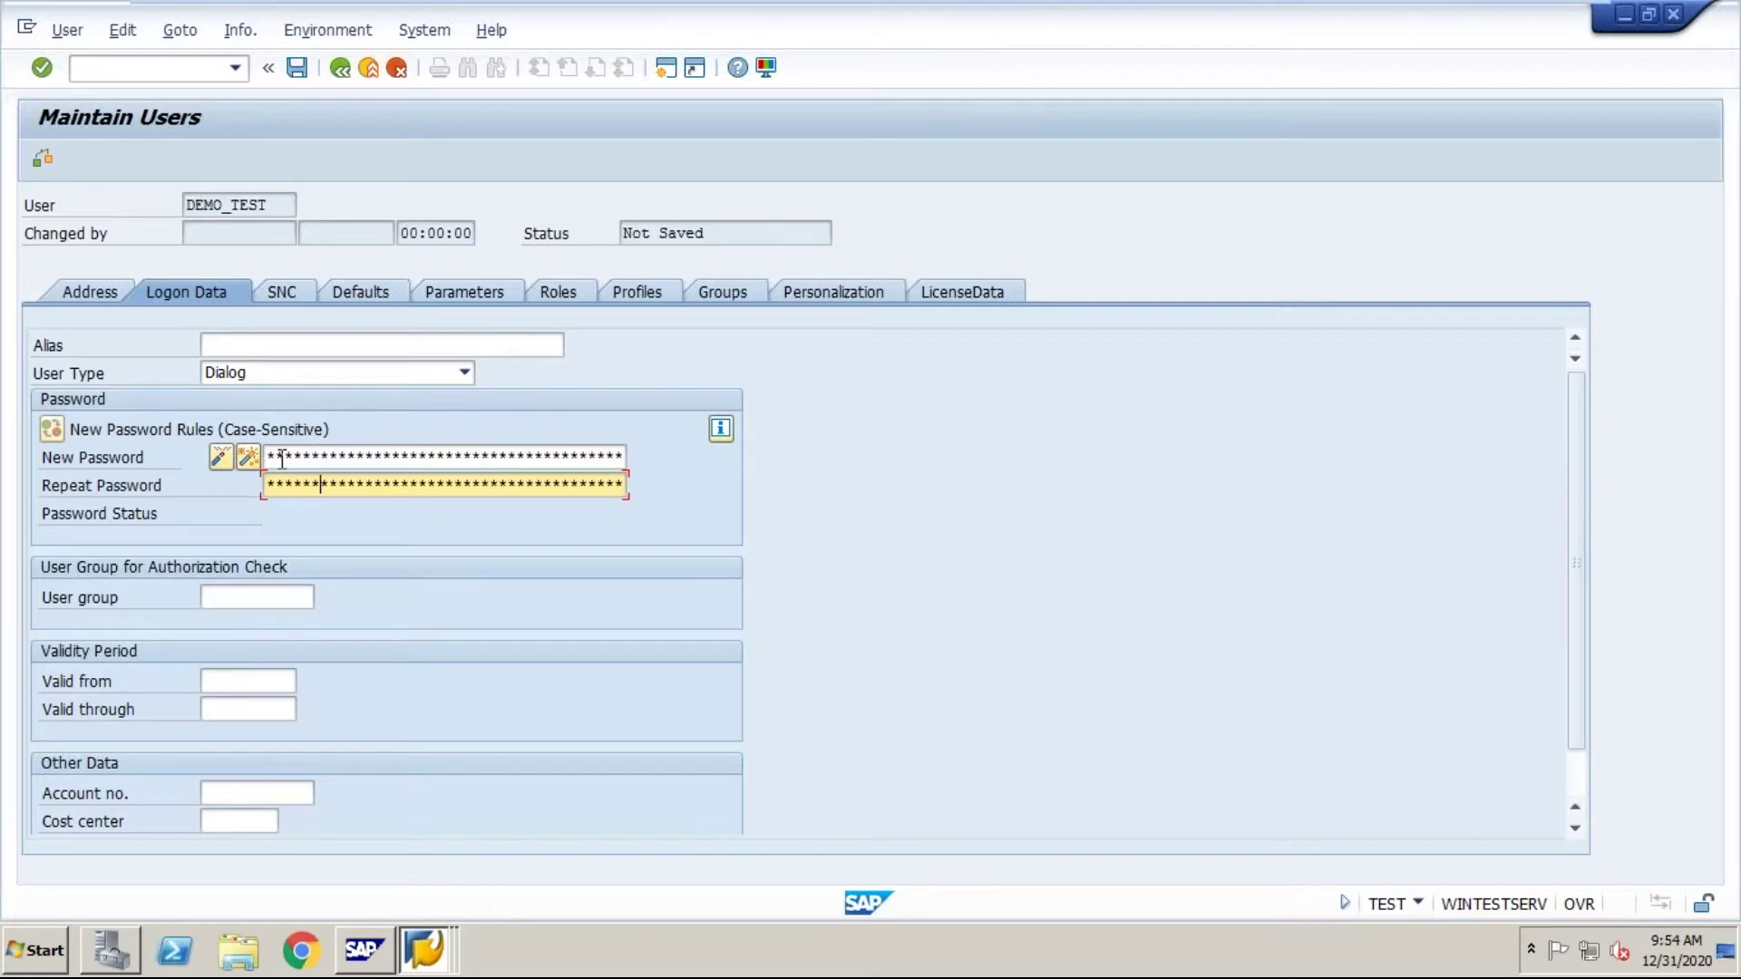
click(297, 67)
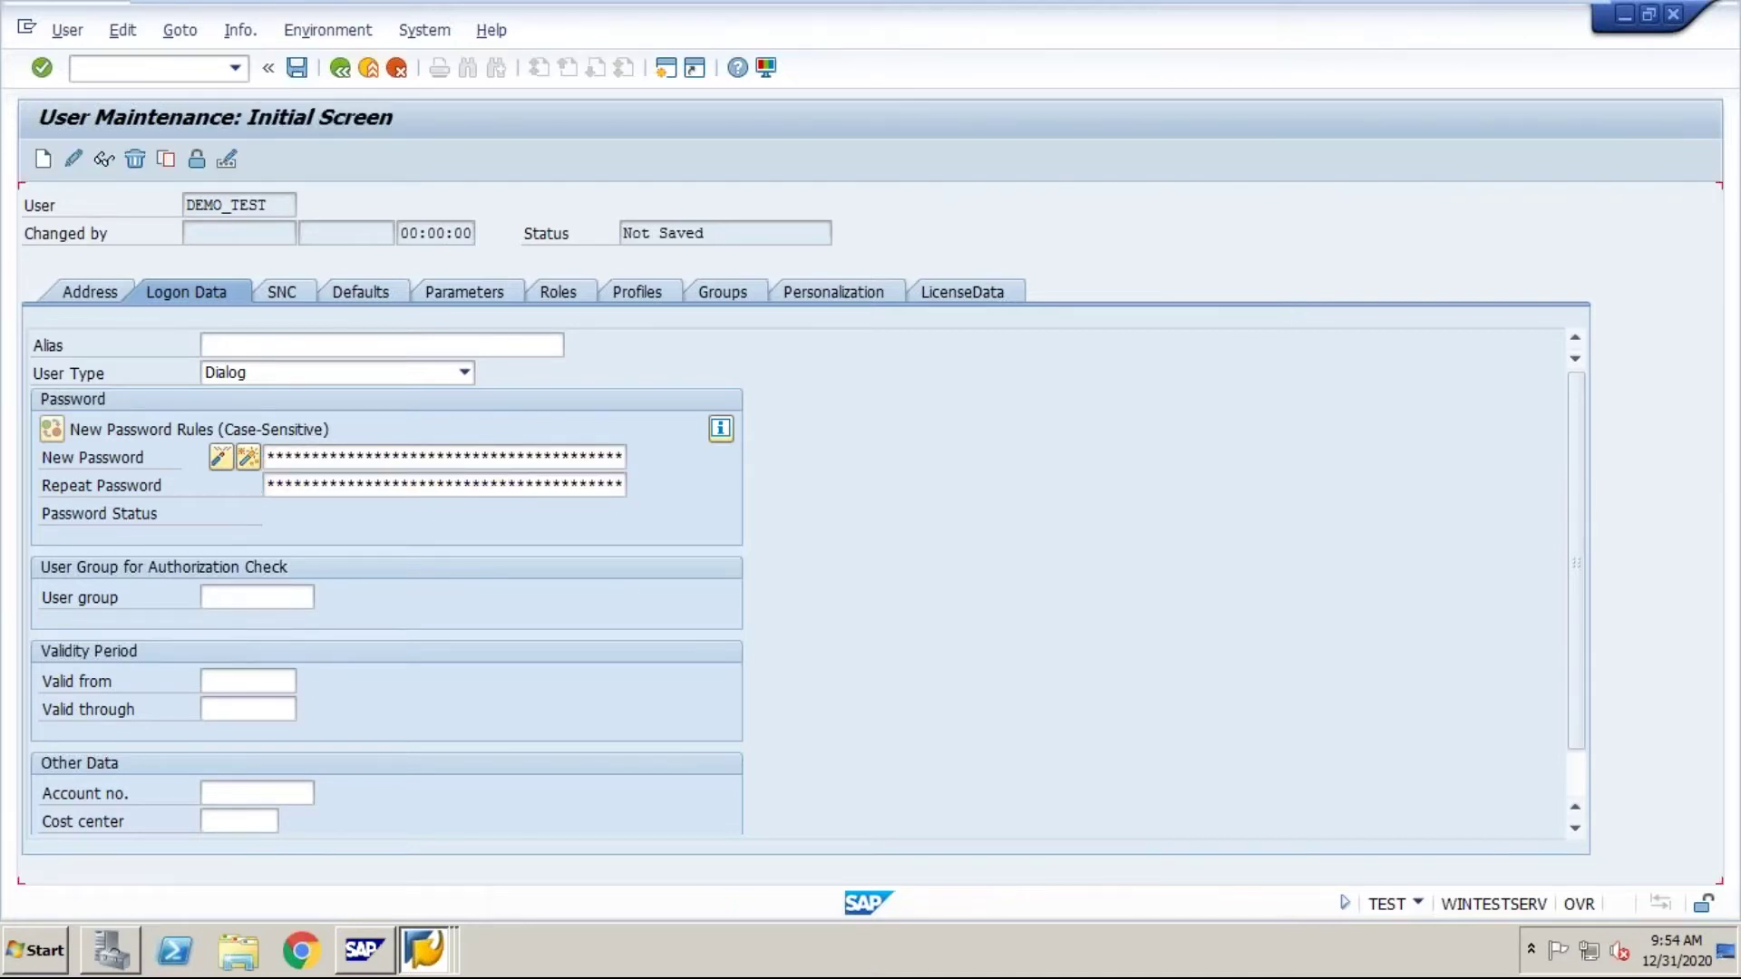
click(175, 67)
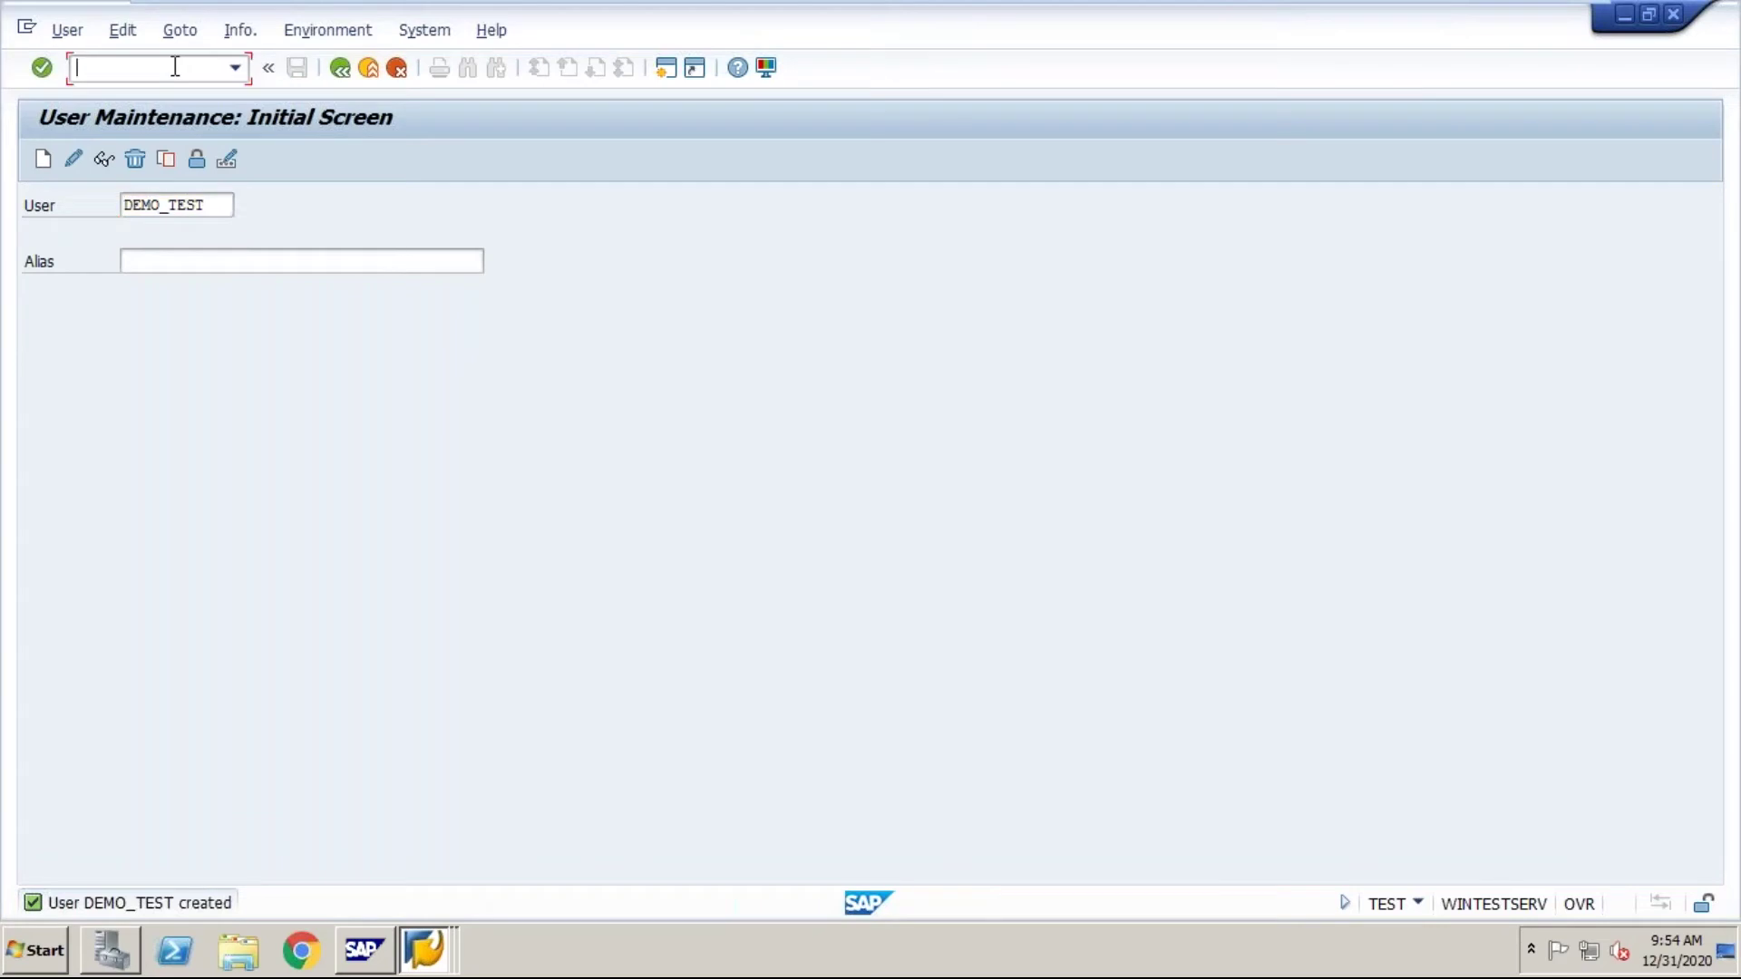
text(/nsm)
text(37)
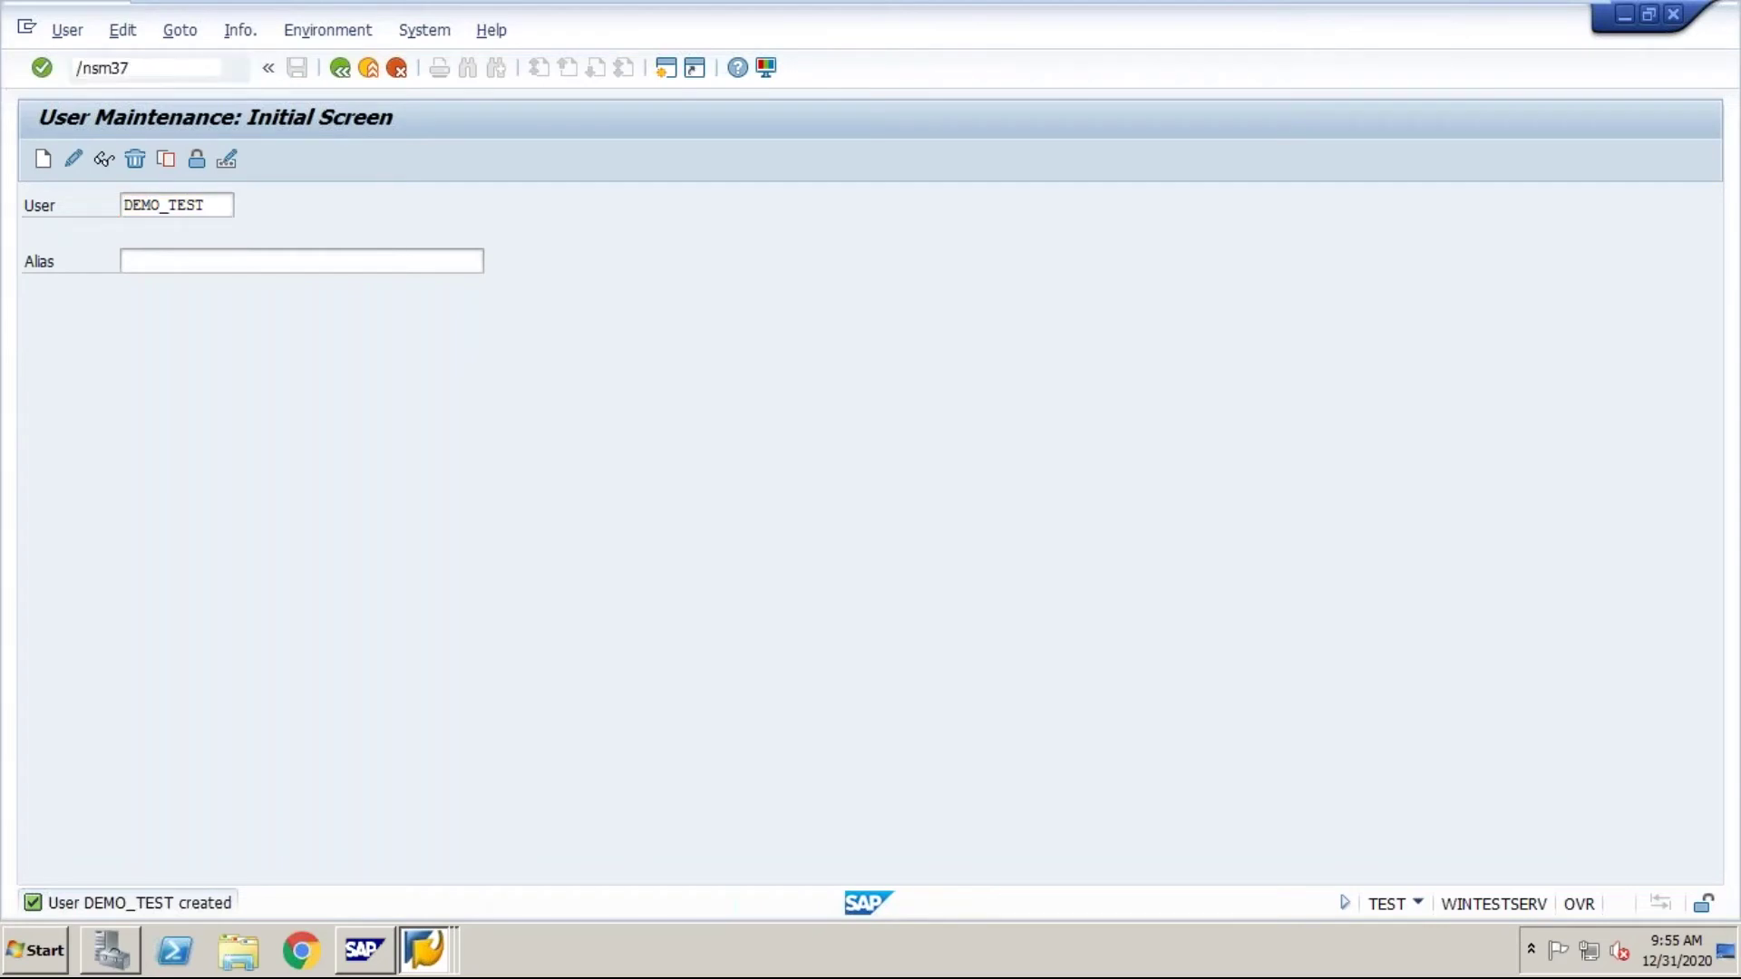
Step: List SM37 background jobs from 20.12.2020 to 31.12.2020, showing three finished jobs
key(Return)
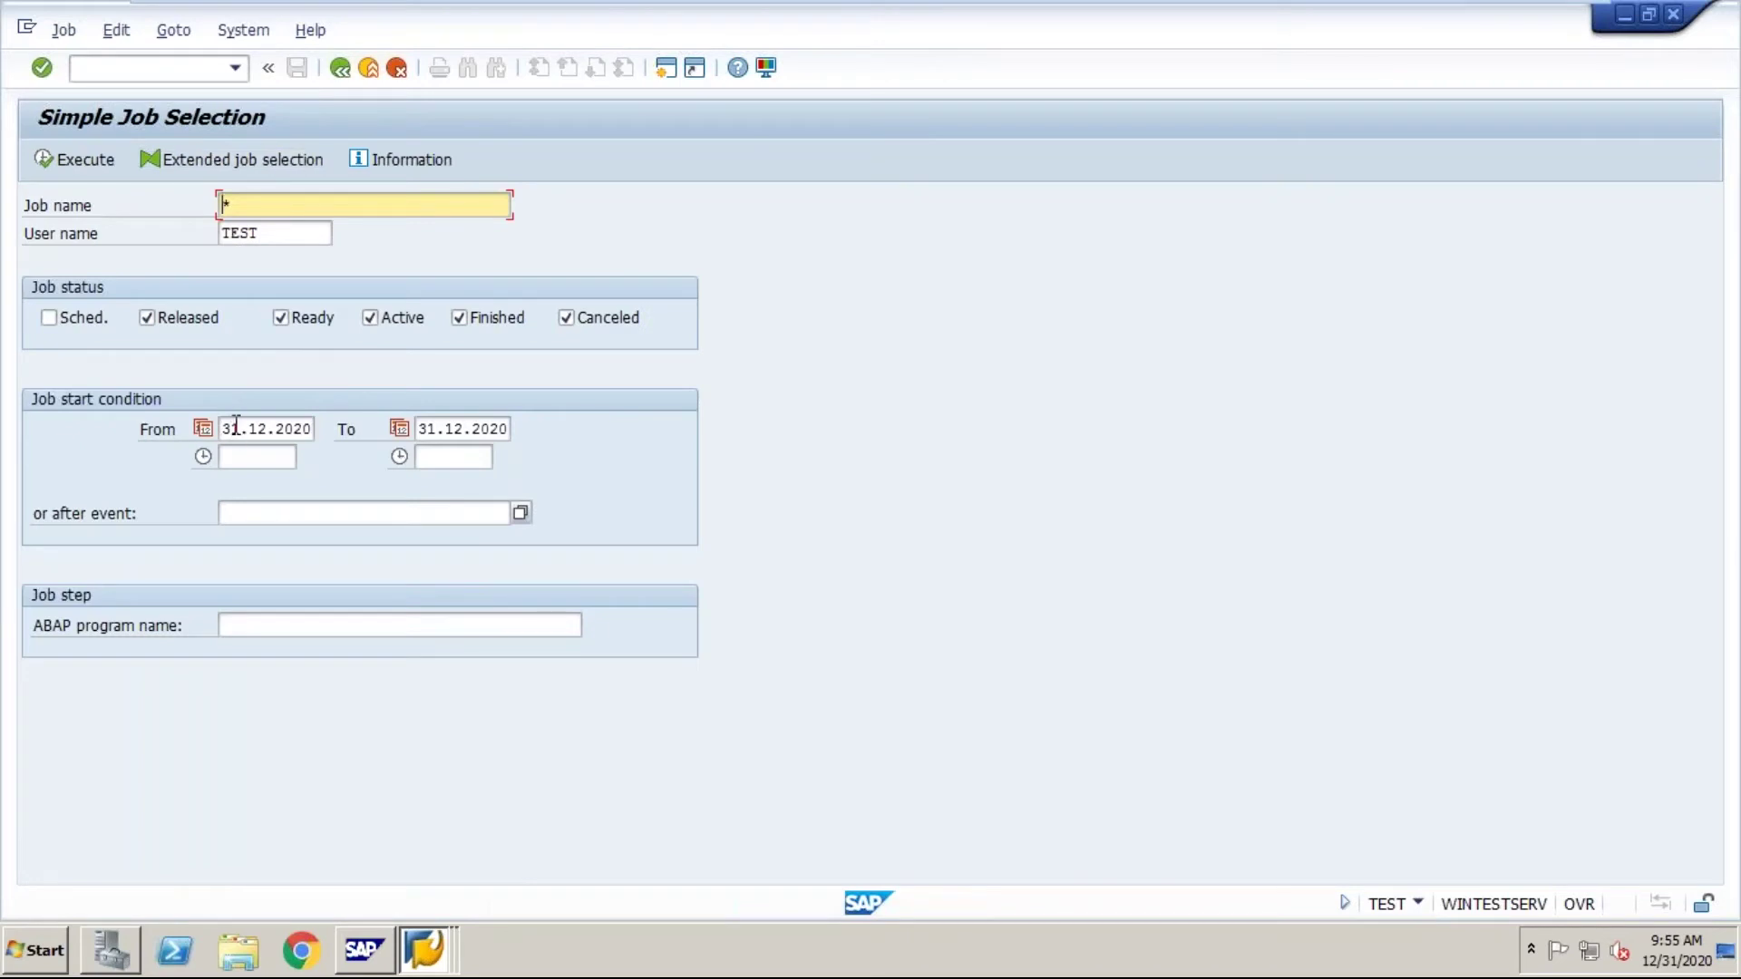
click(240, 431)
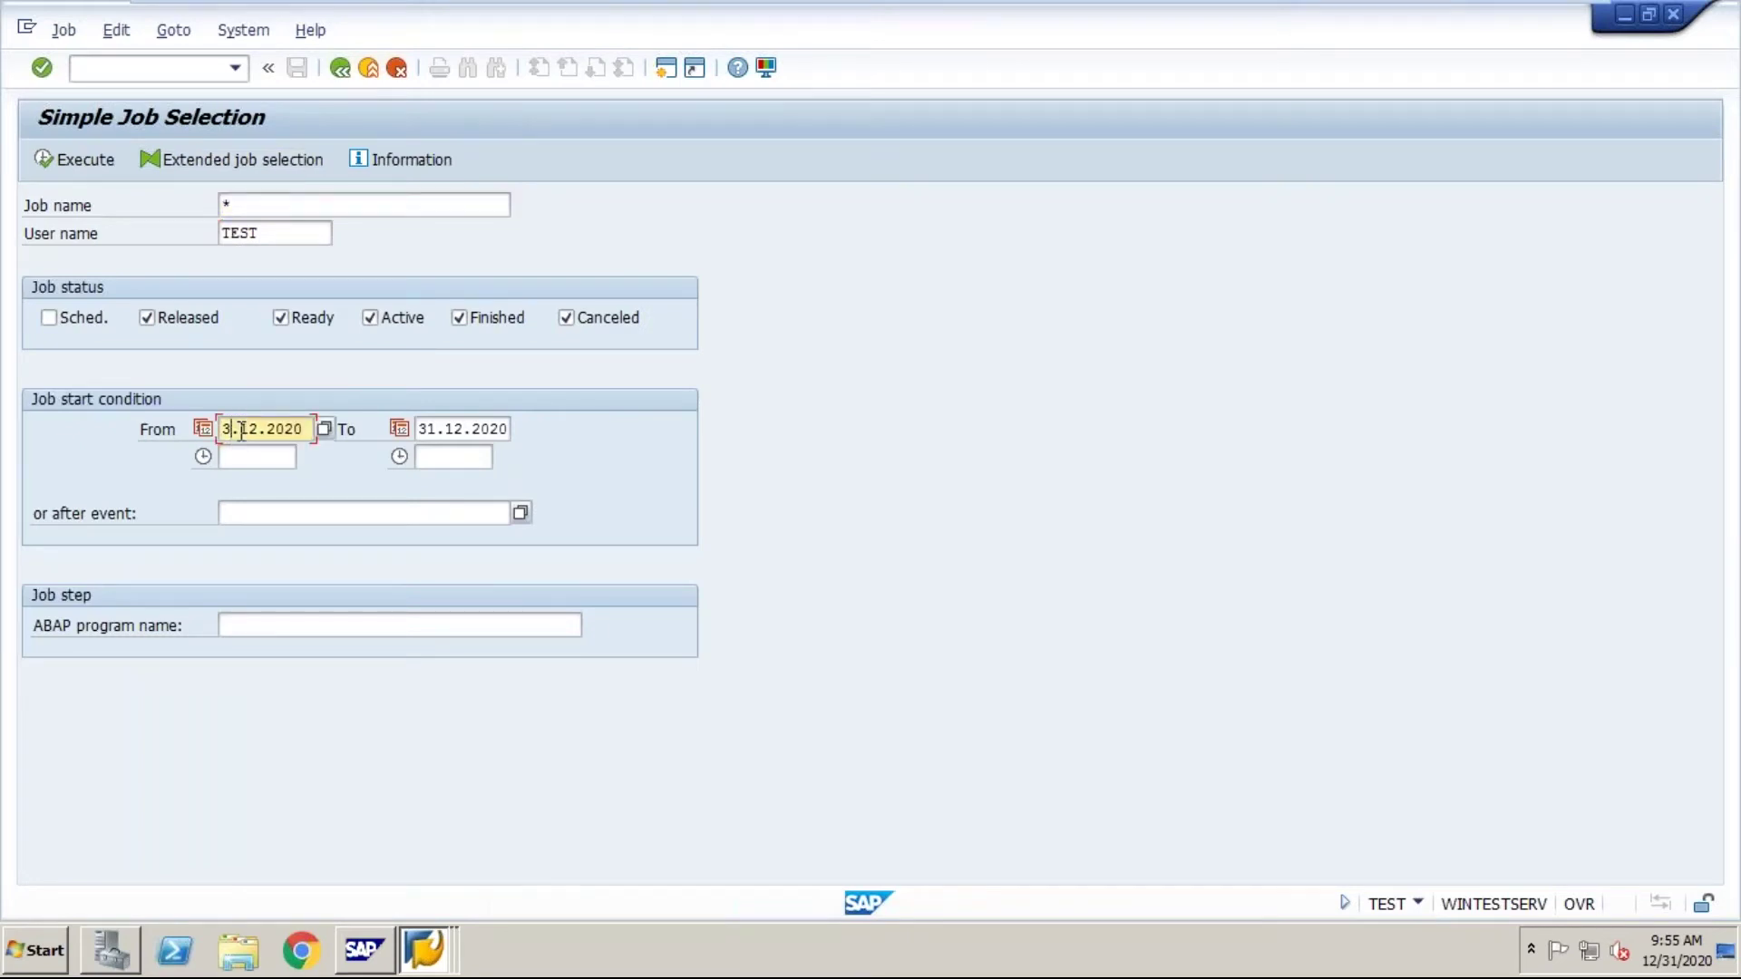
key(BackSpace)
key(BackSpace)
key(Insert)
text(20)
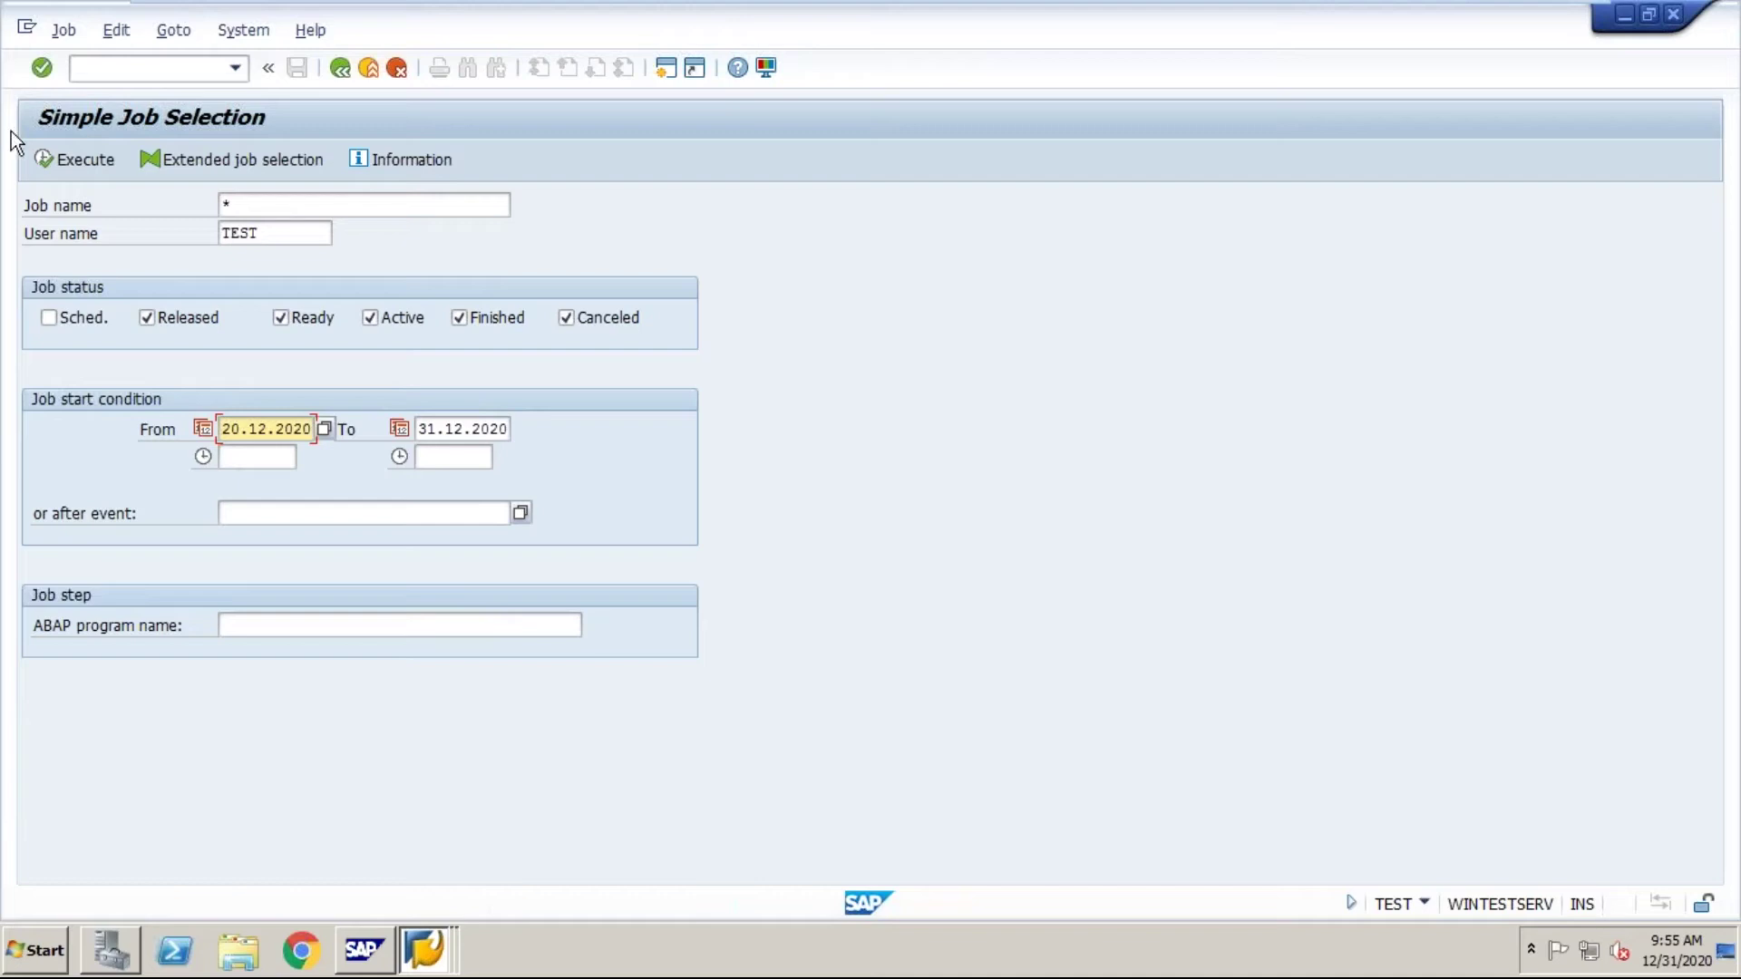
click(78, 156)
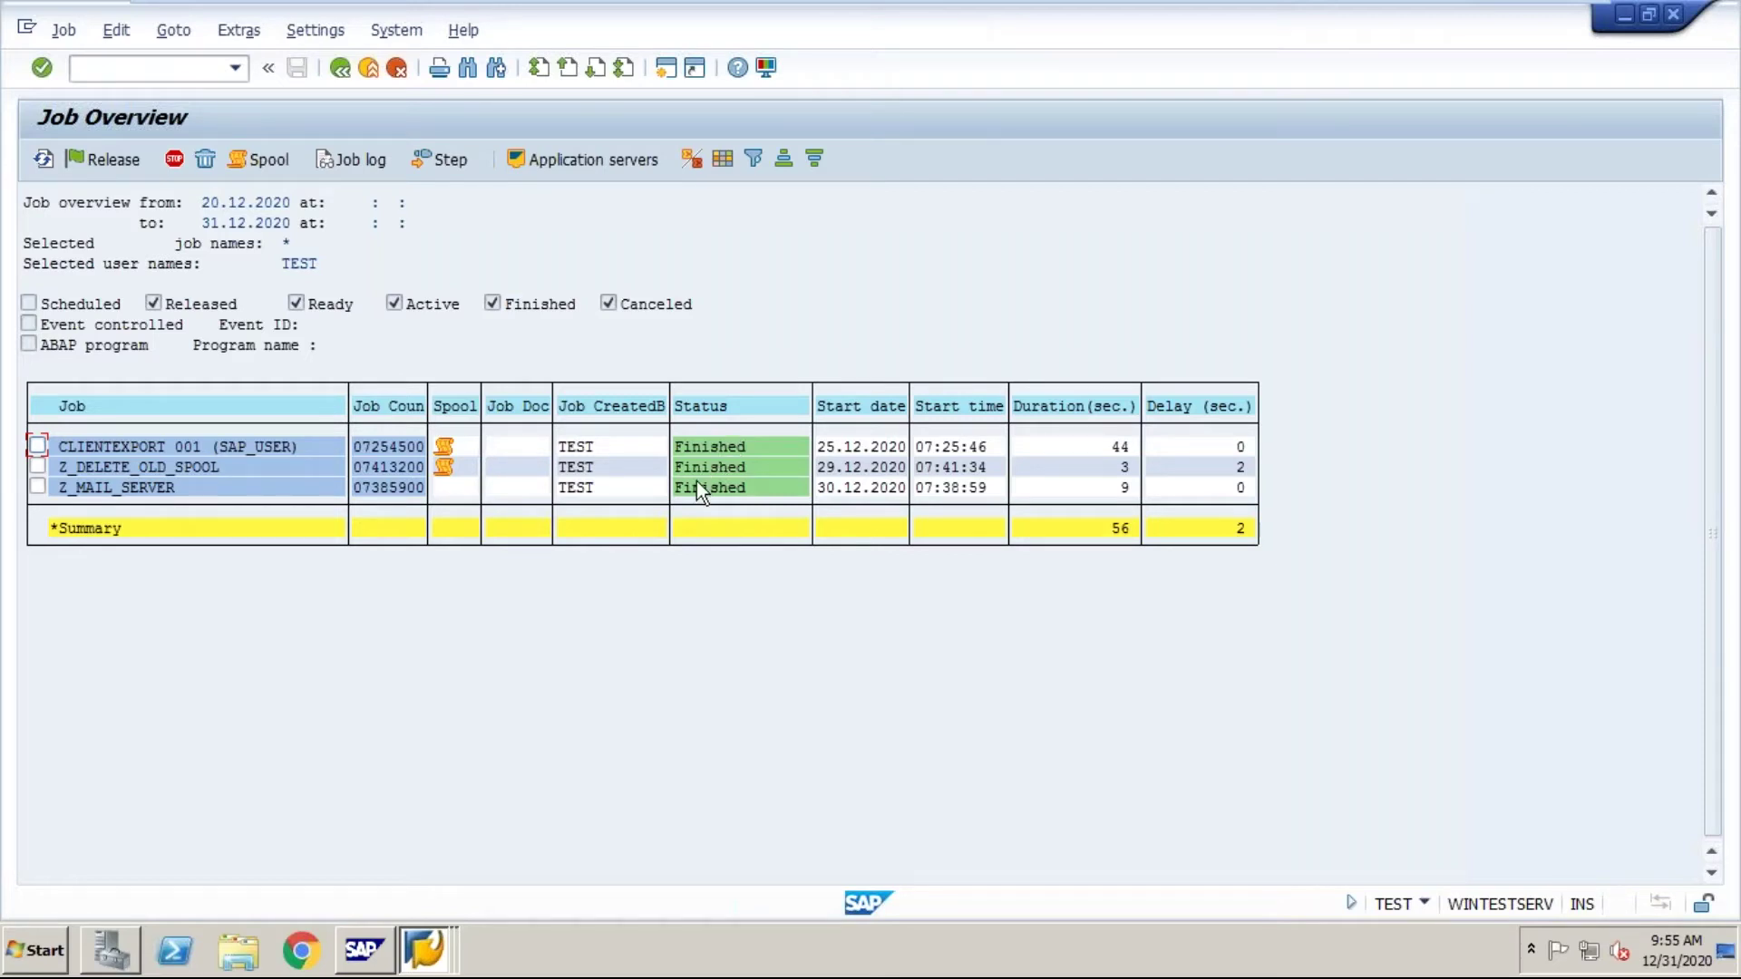
click(184, 65)
text(/n)
text(sm50)
Step: View the SM50 work process overview, close the security warning, and return to System Trace
key(Return)
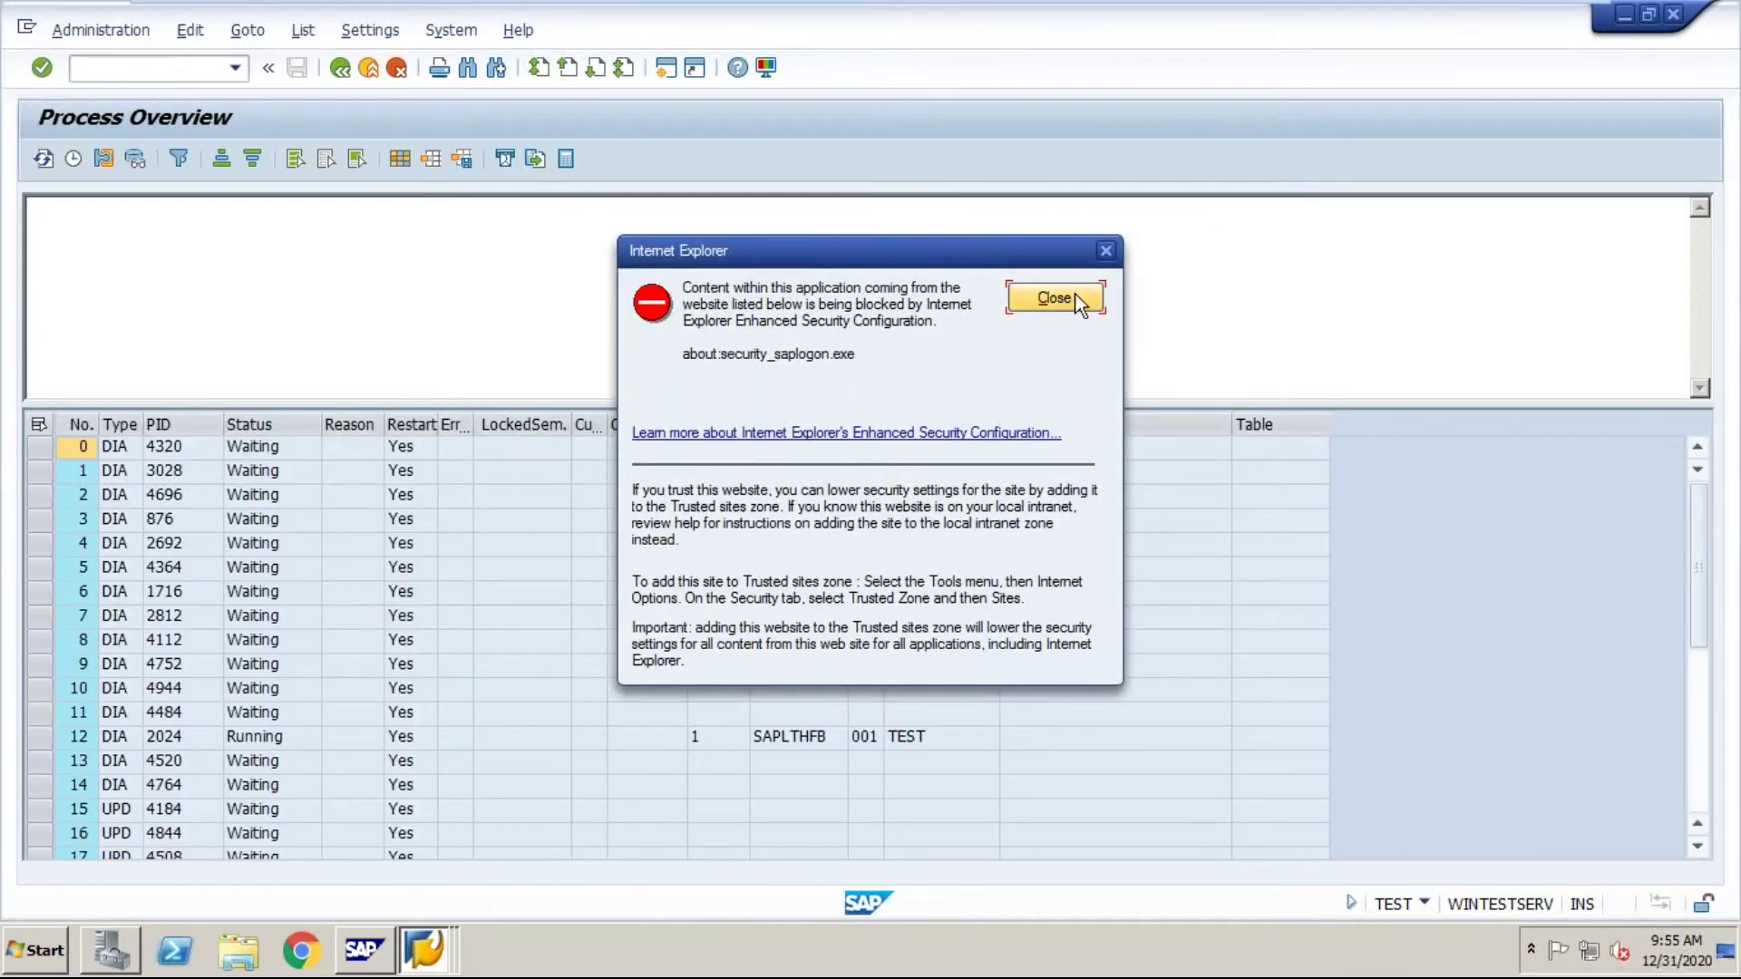
click(1054, 298)
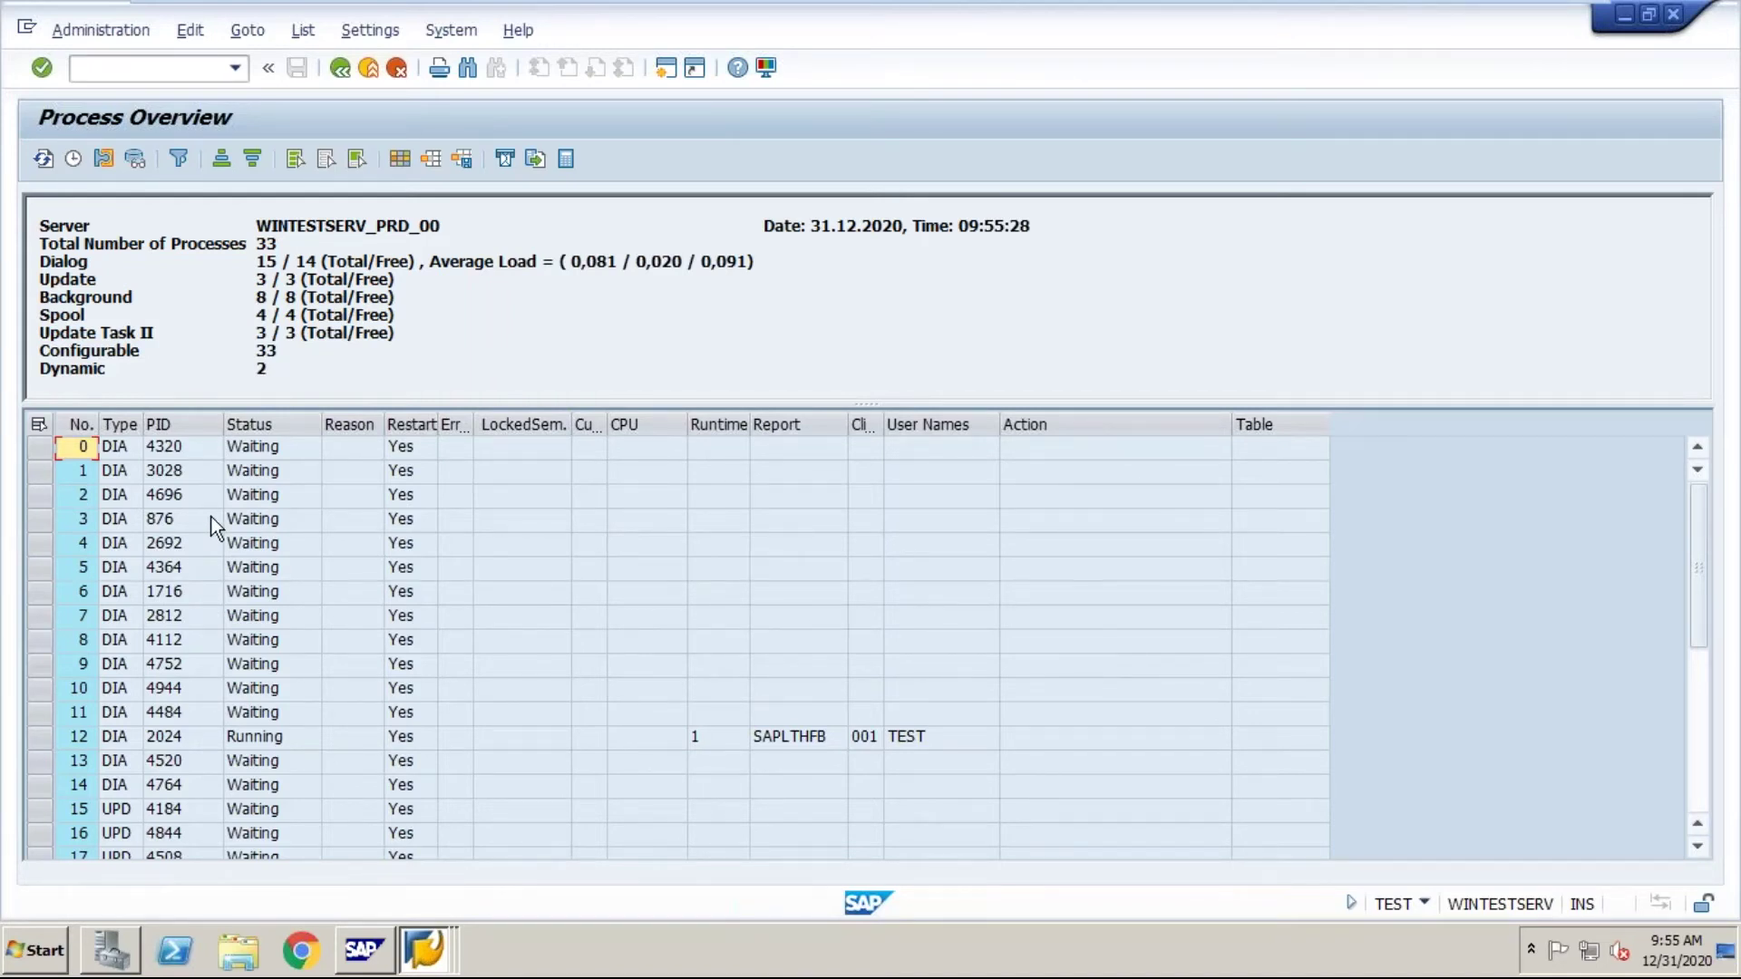
key(alt+Tab)
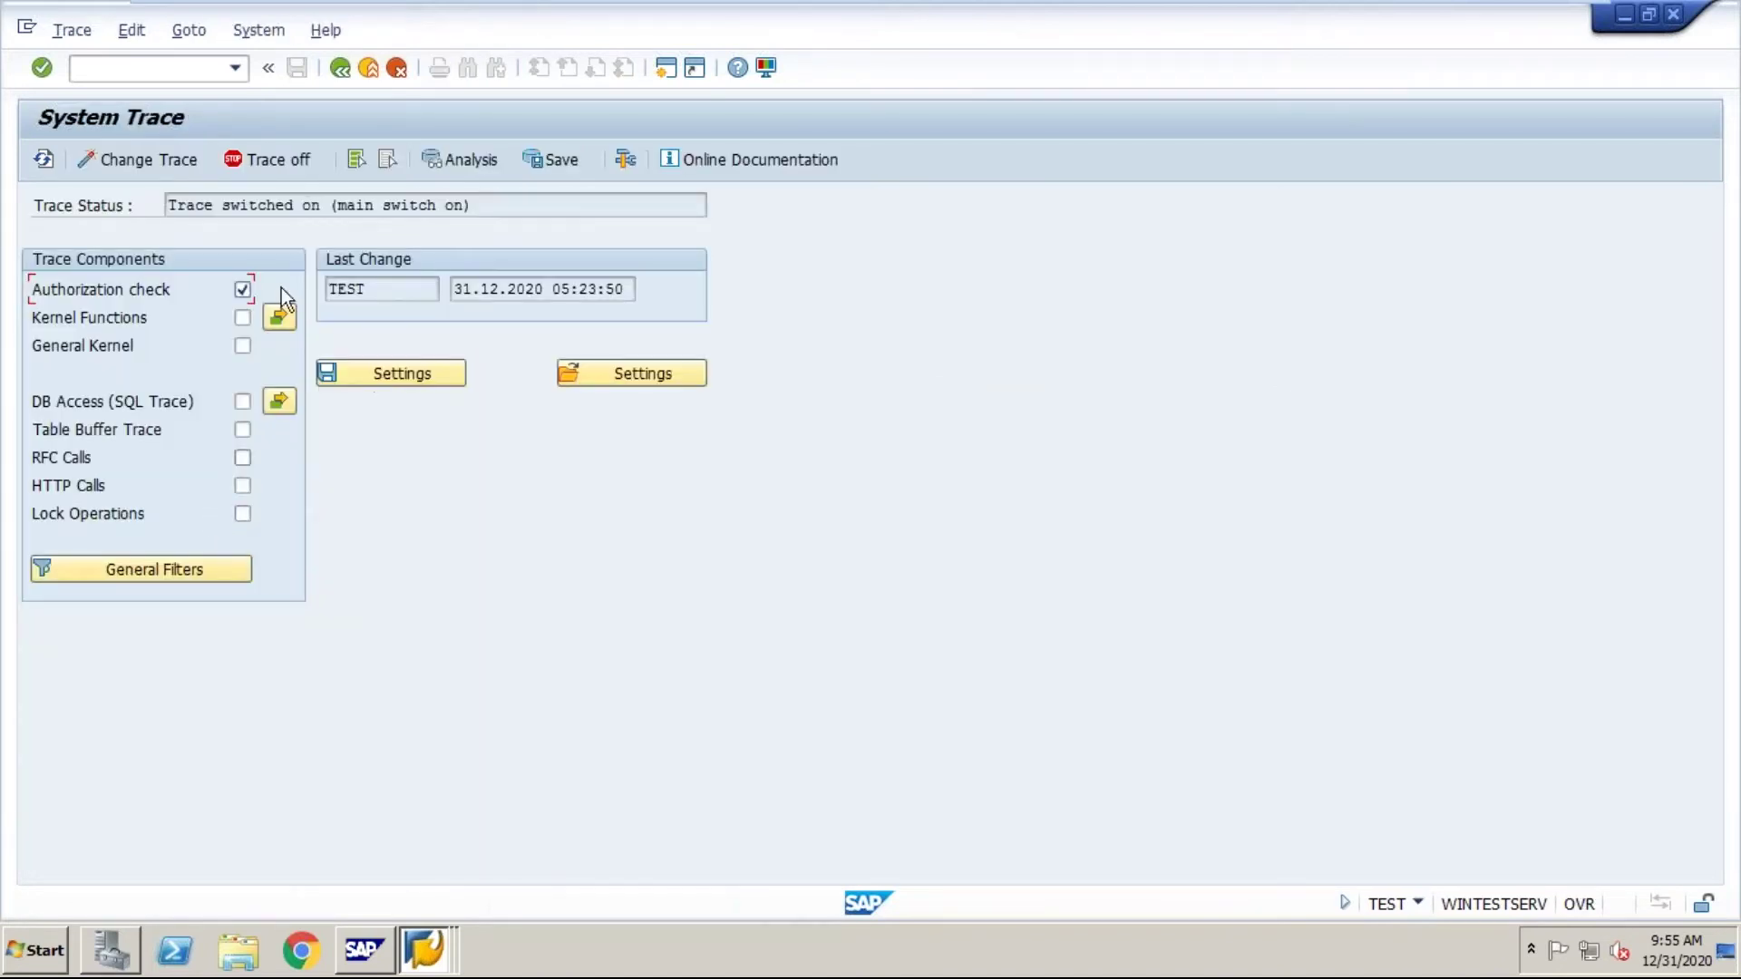
Step: Analyse the trace for authorization checks only, excluding kernel function, SQL trace and table buffer records
click(456, 162)
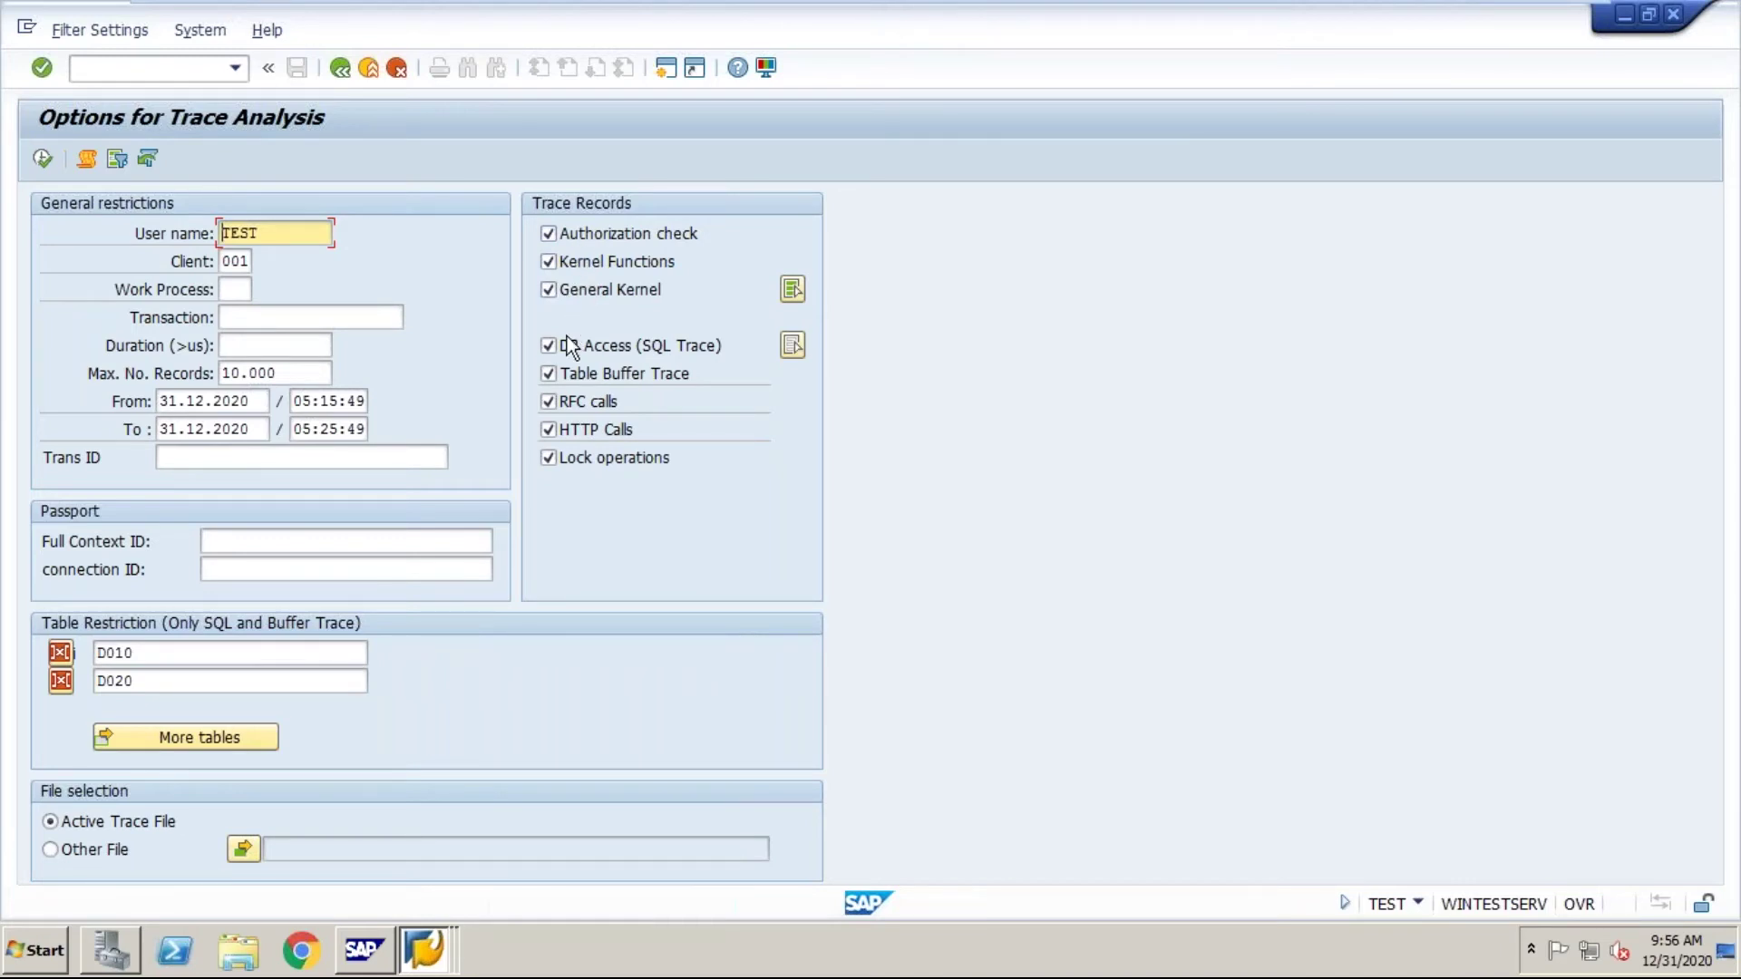
click(547, 262)
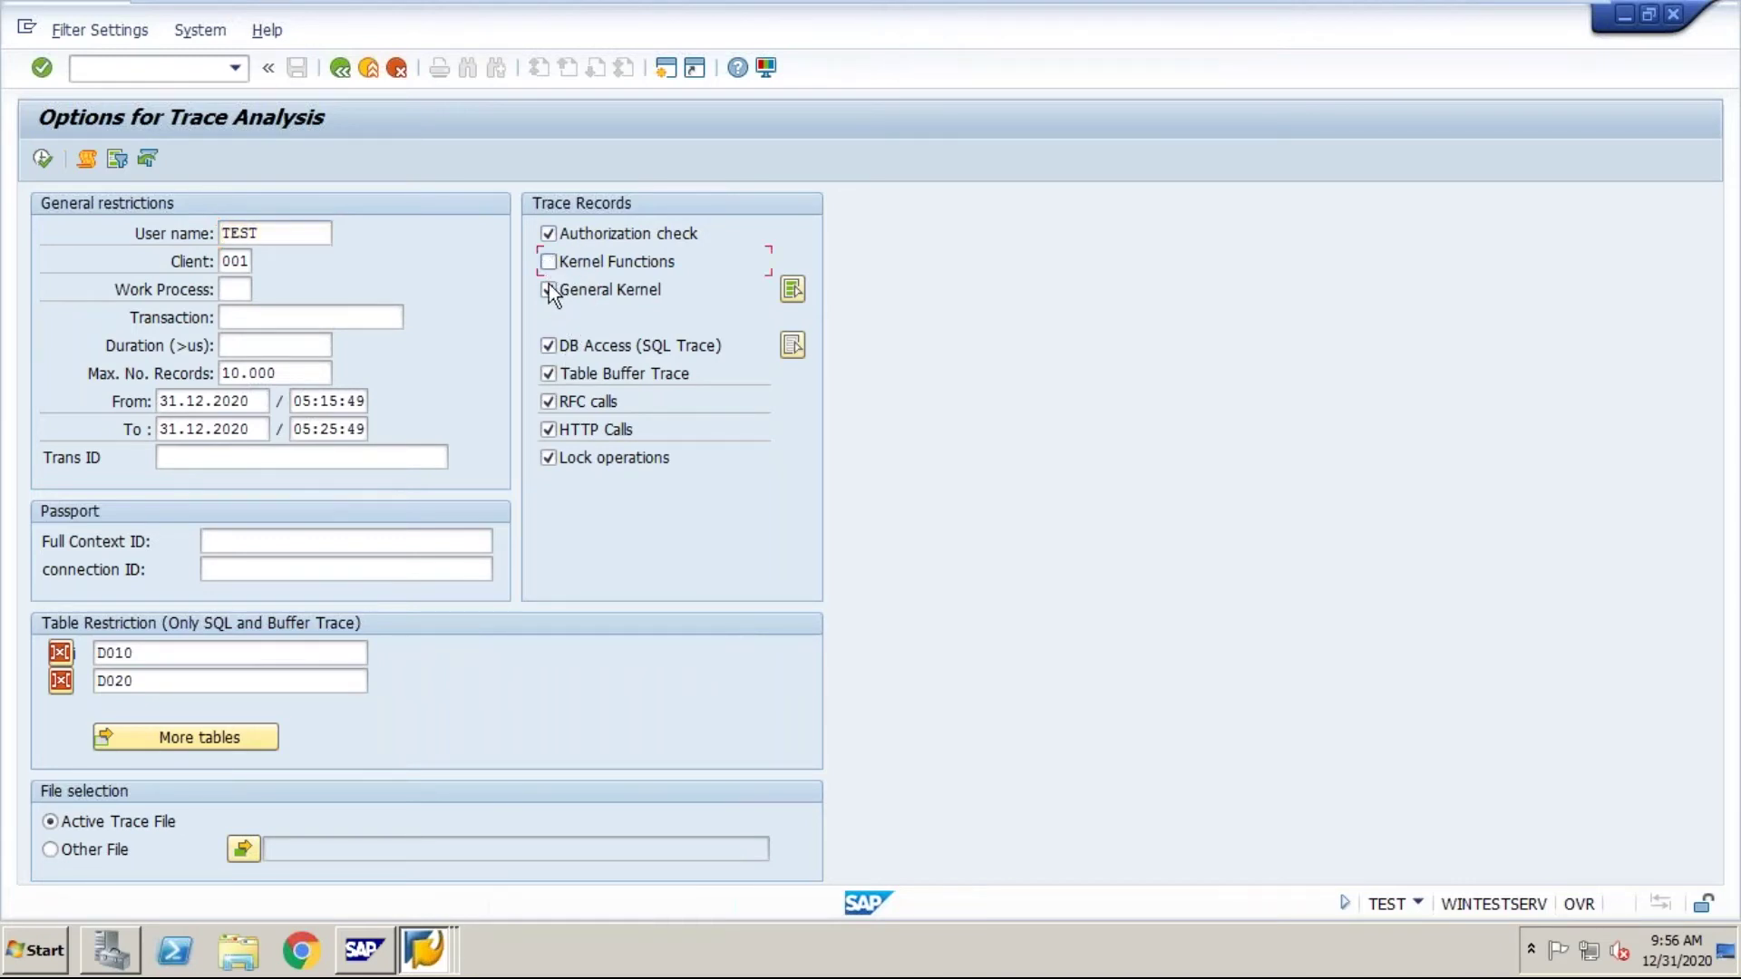
click(548, 346)
click(547, 377)
click(45, 162)
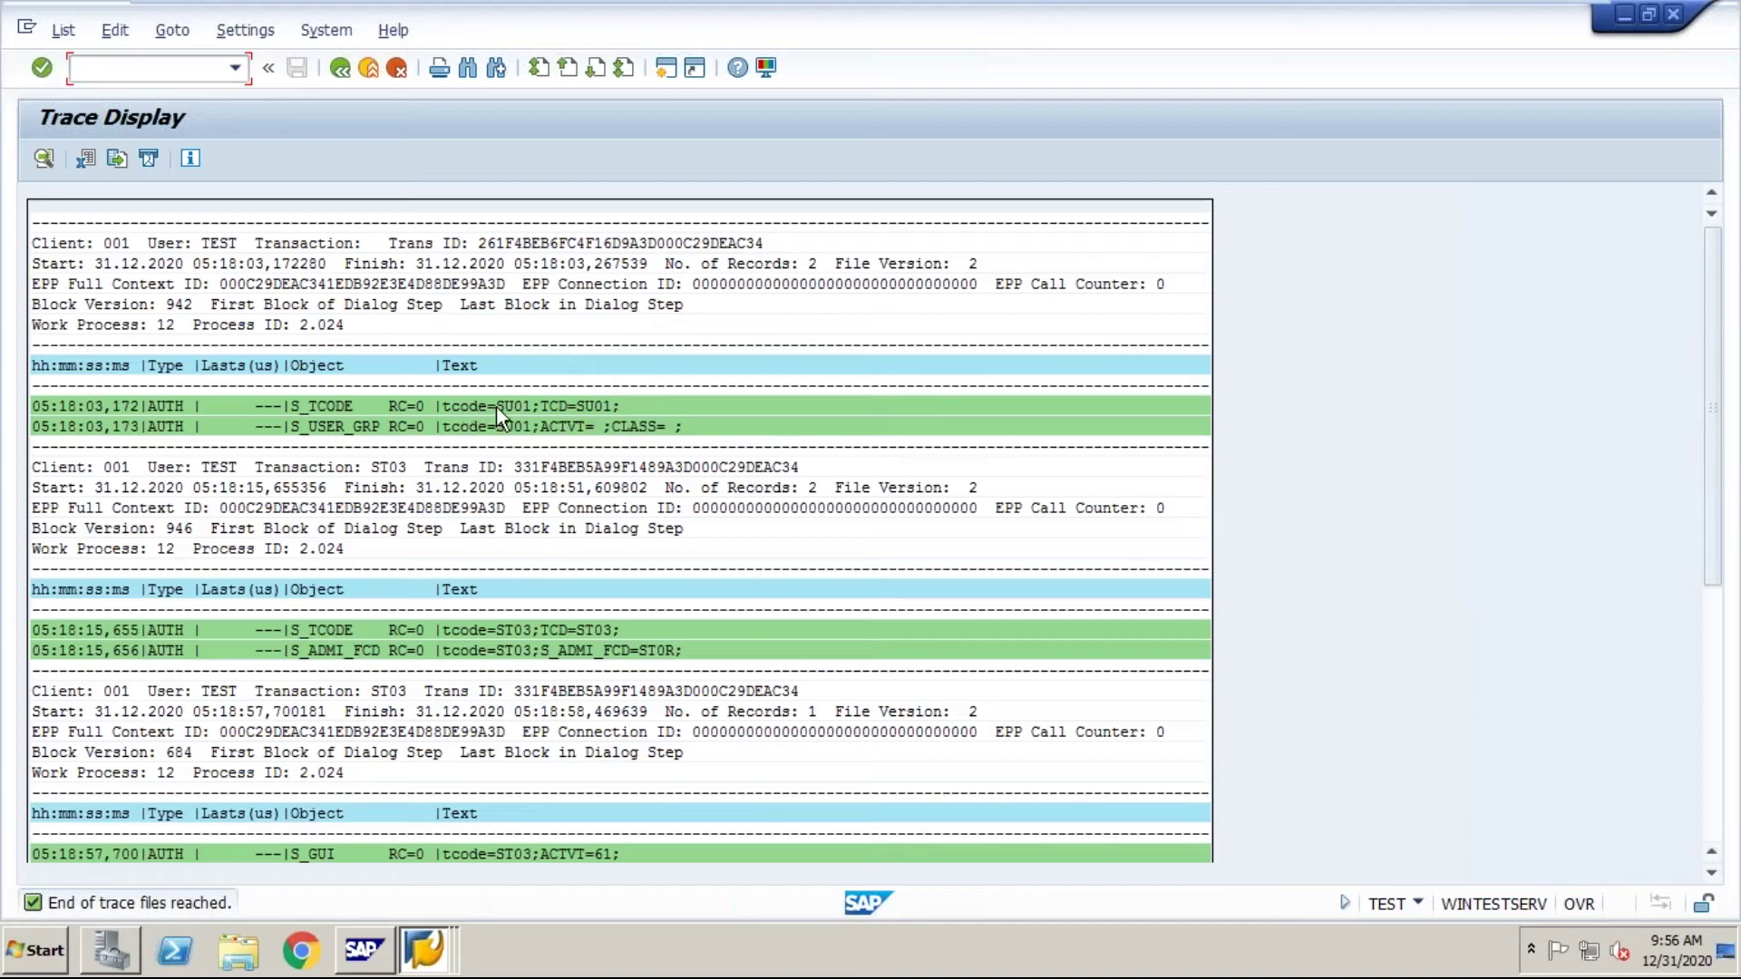
Step: Inspect the detail records of the SU01 S_TCODE check and the SM37 S_BTCH_ADM check
double_click(524, 407)
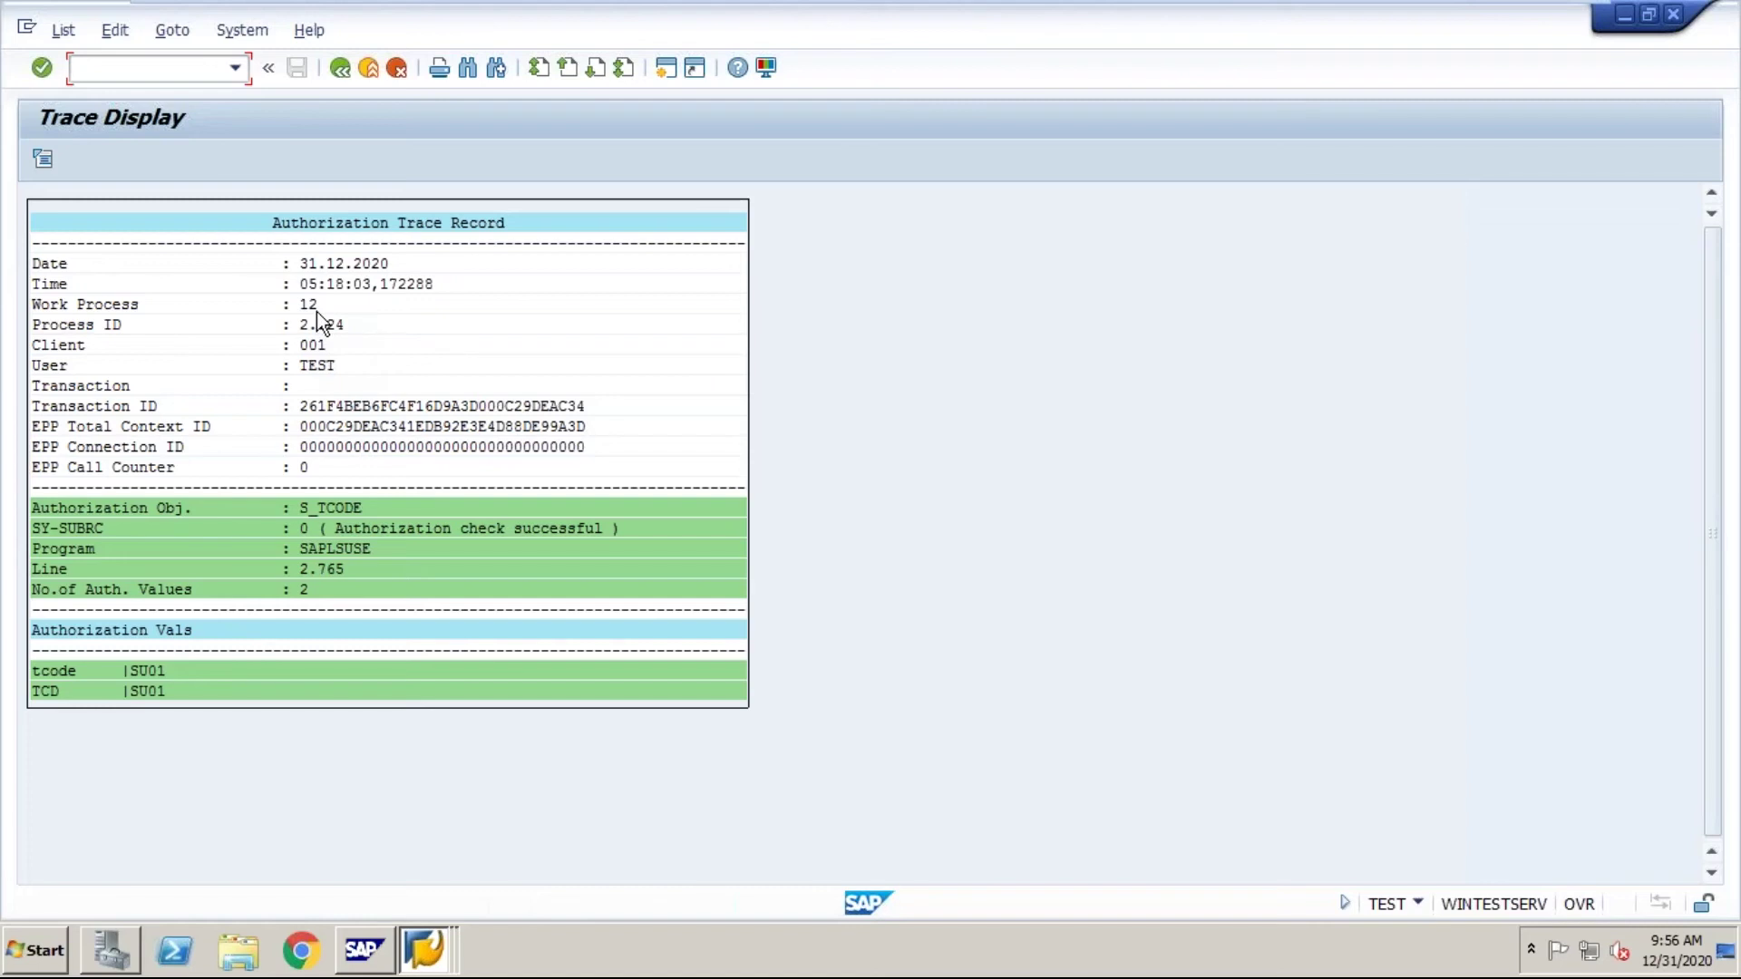
click(341, 67)
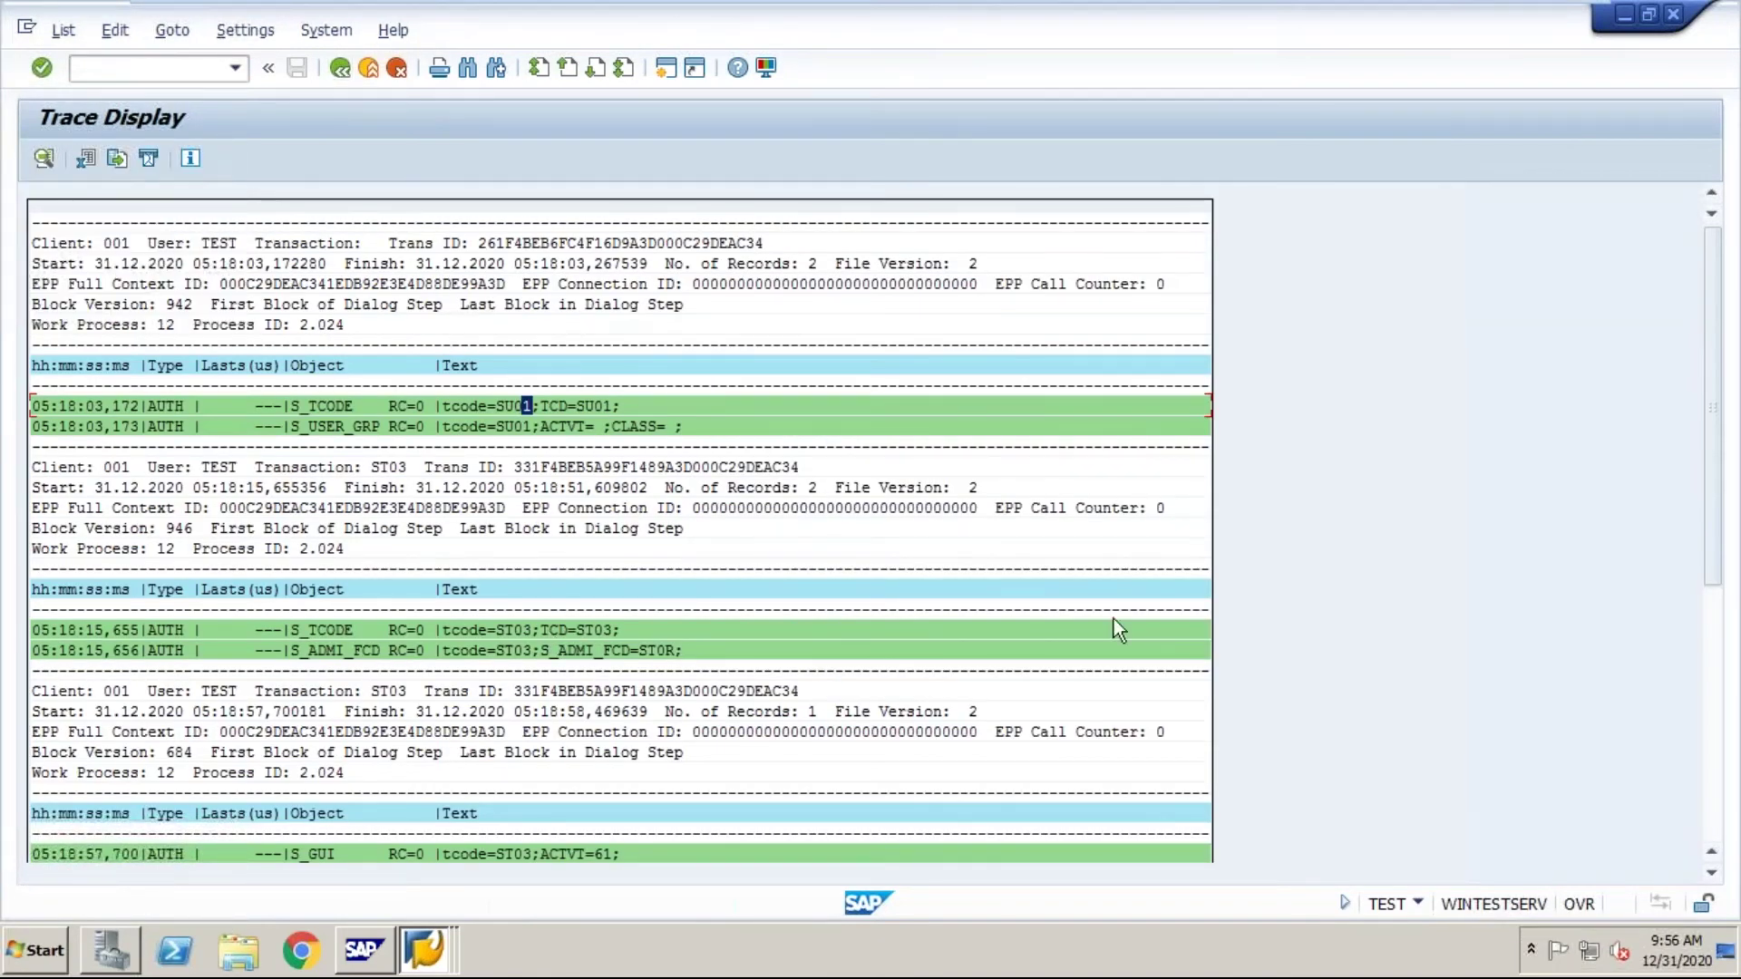
click(1711, 676)
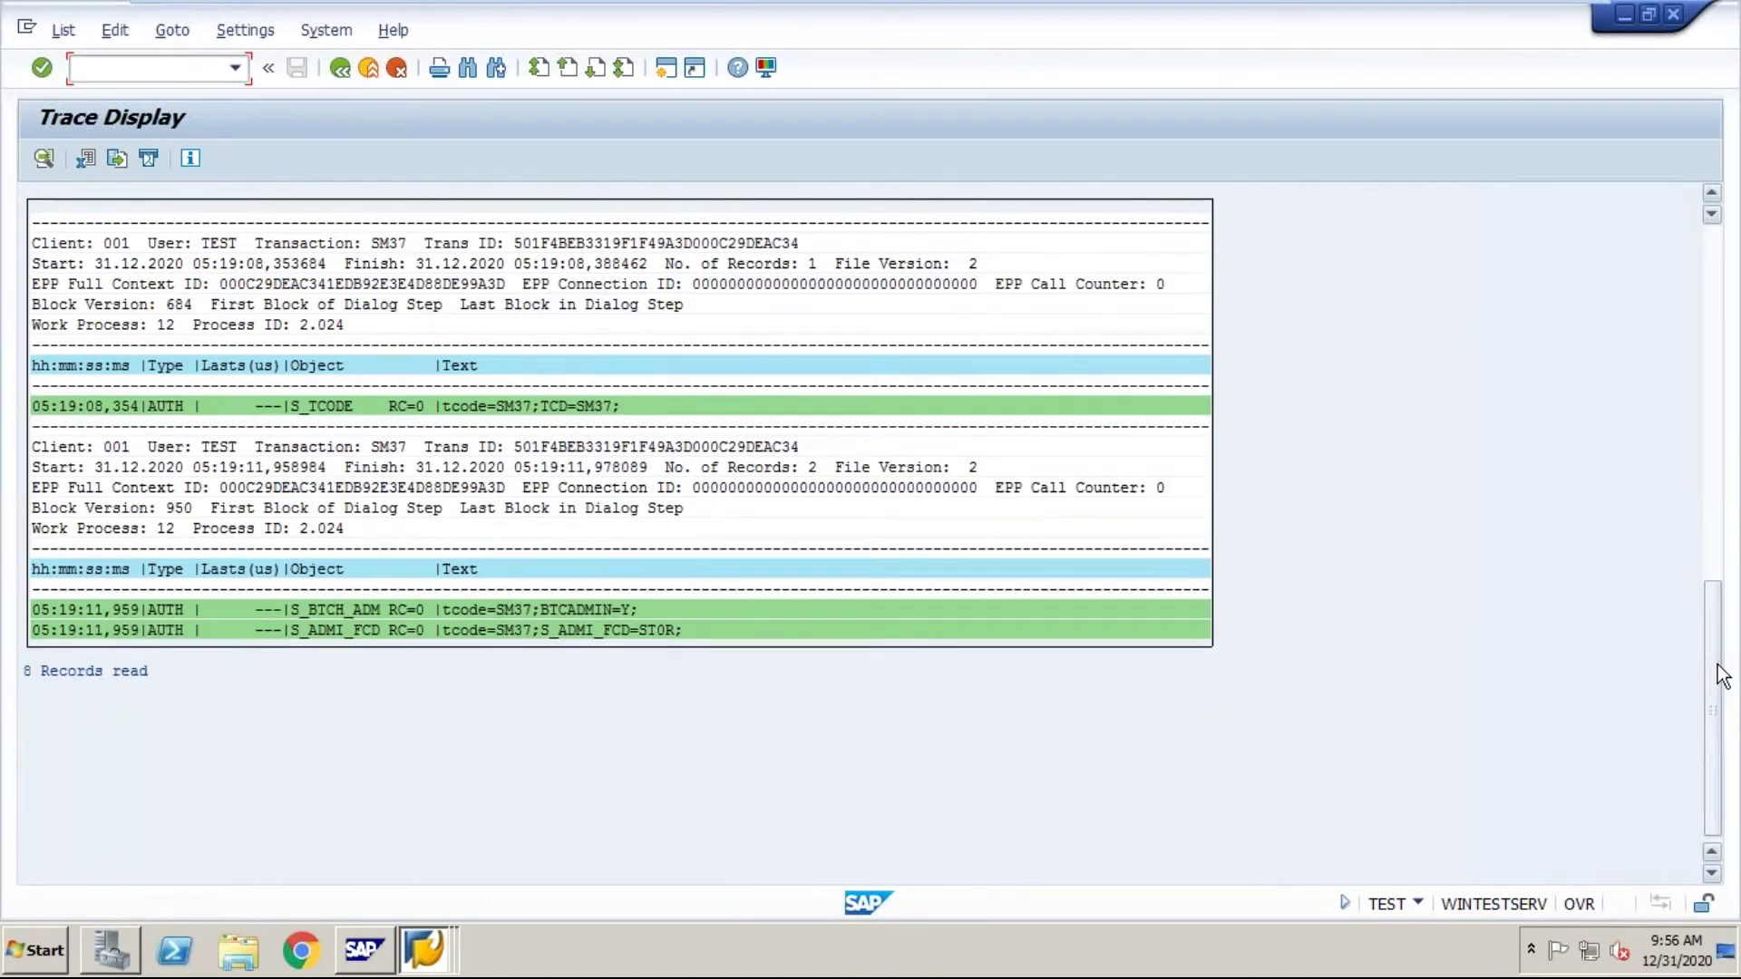
double_click(470, 614)
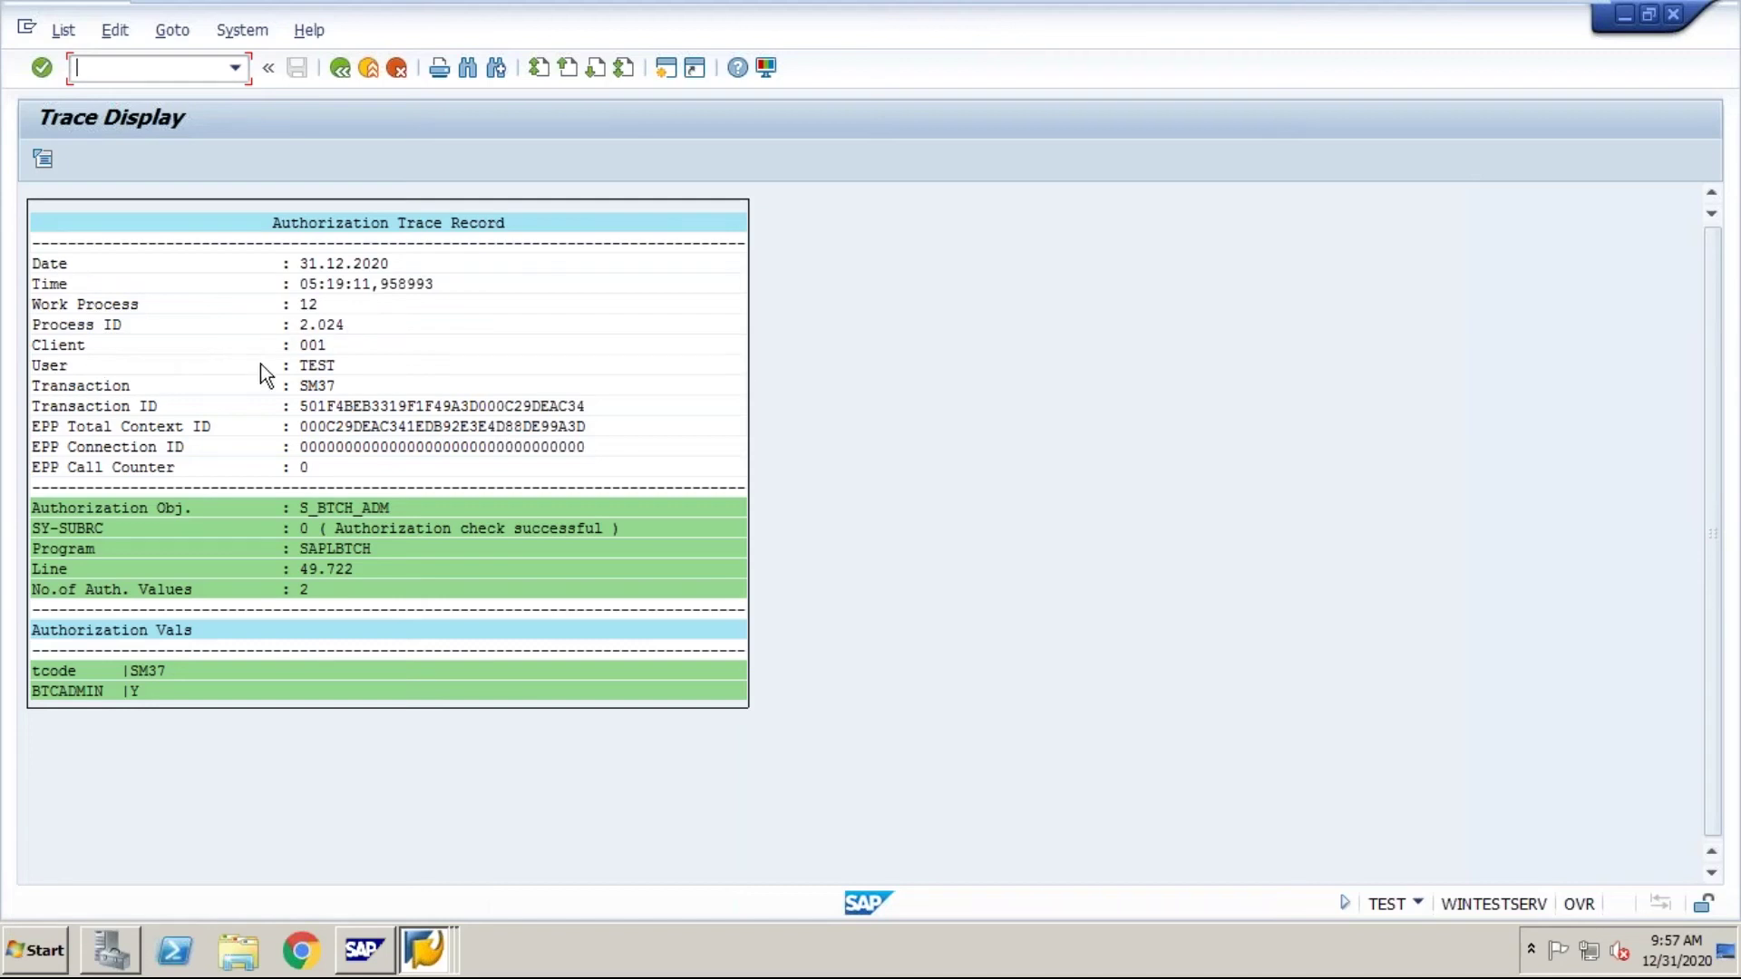
click(369, 66)
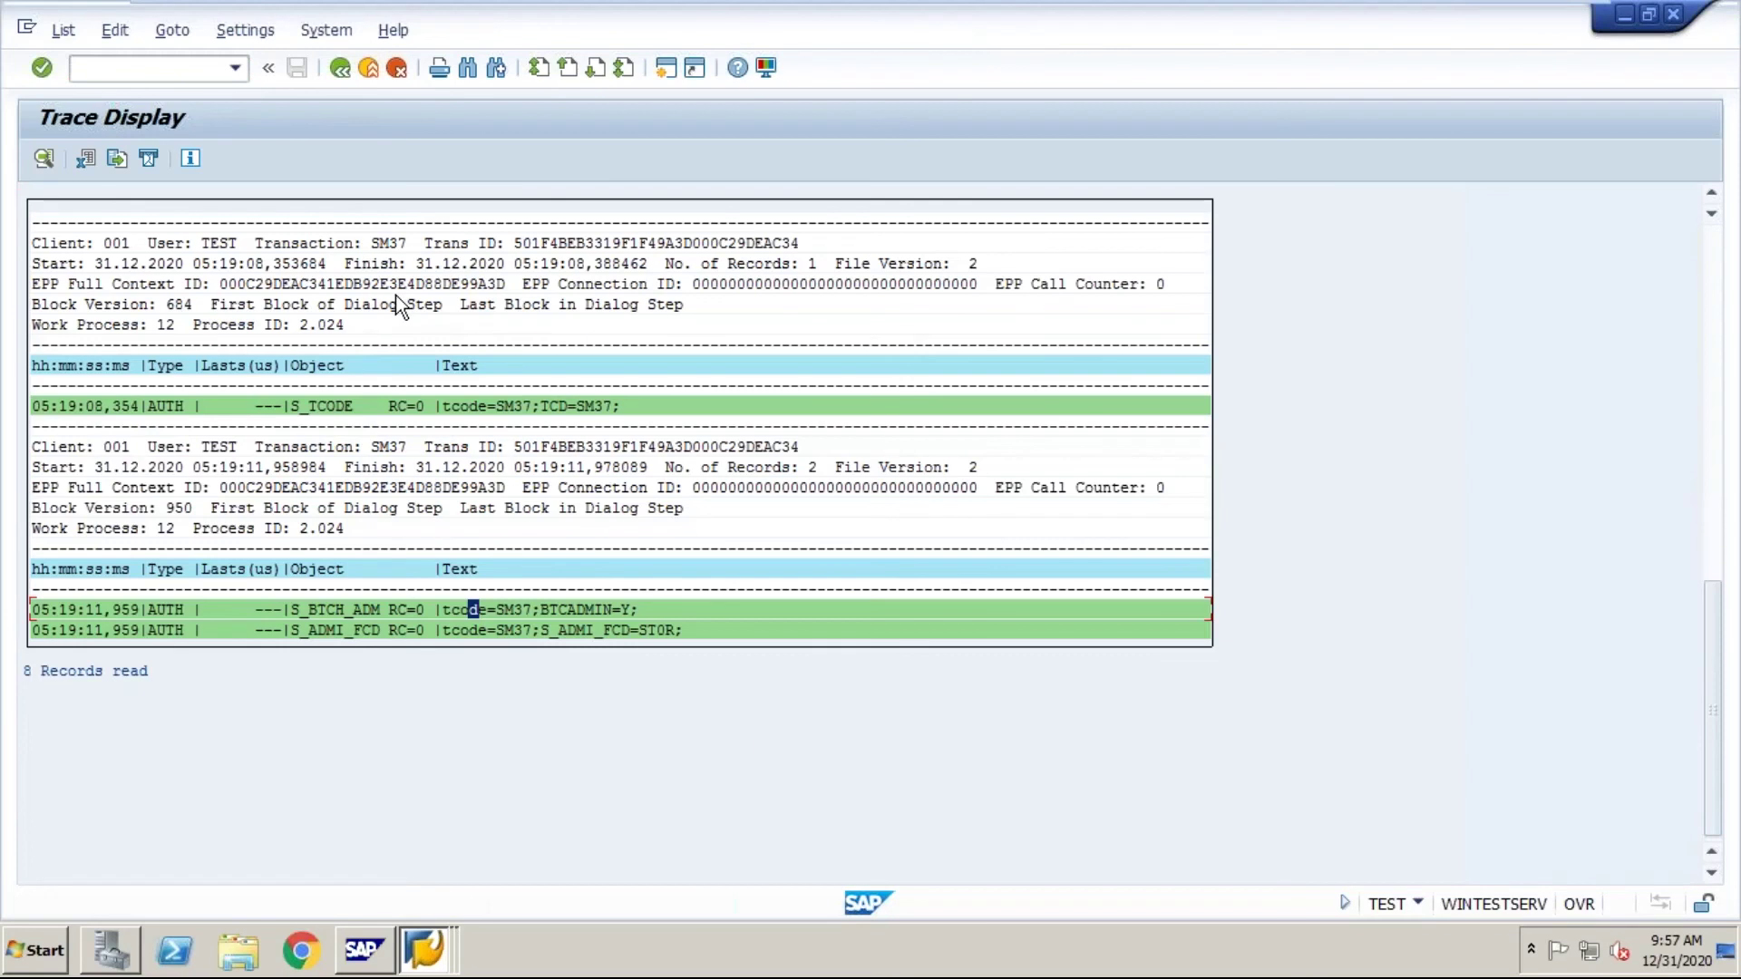
click(1708, 251)
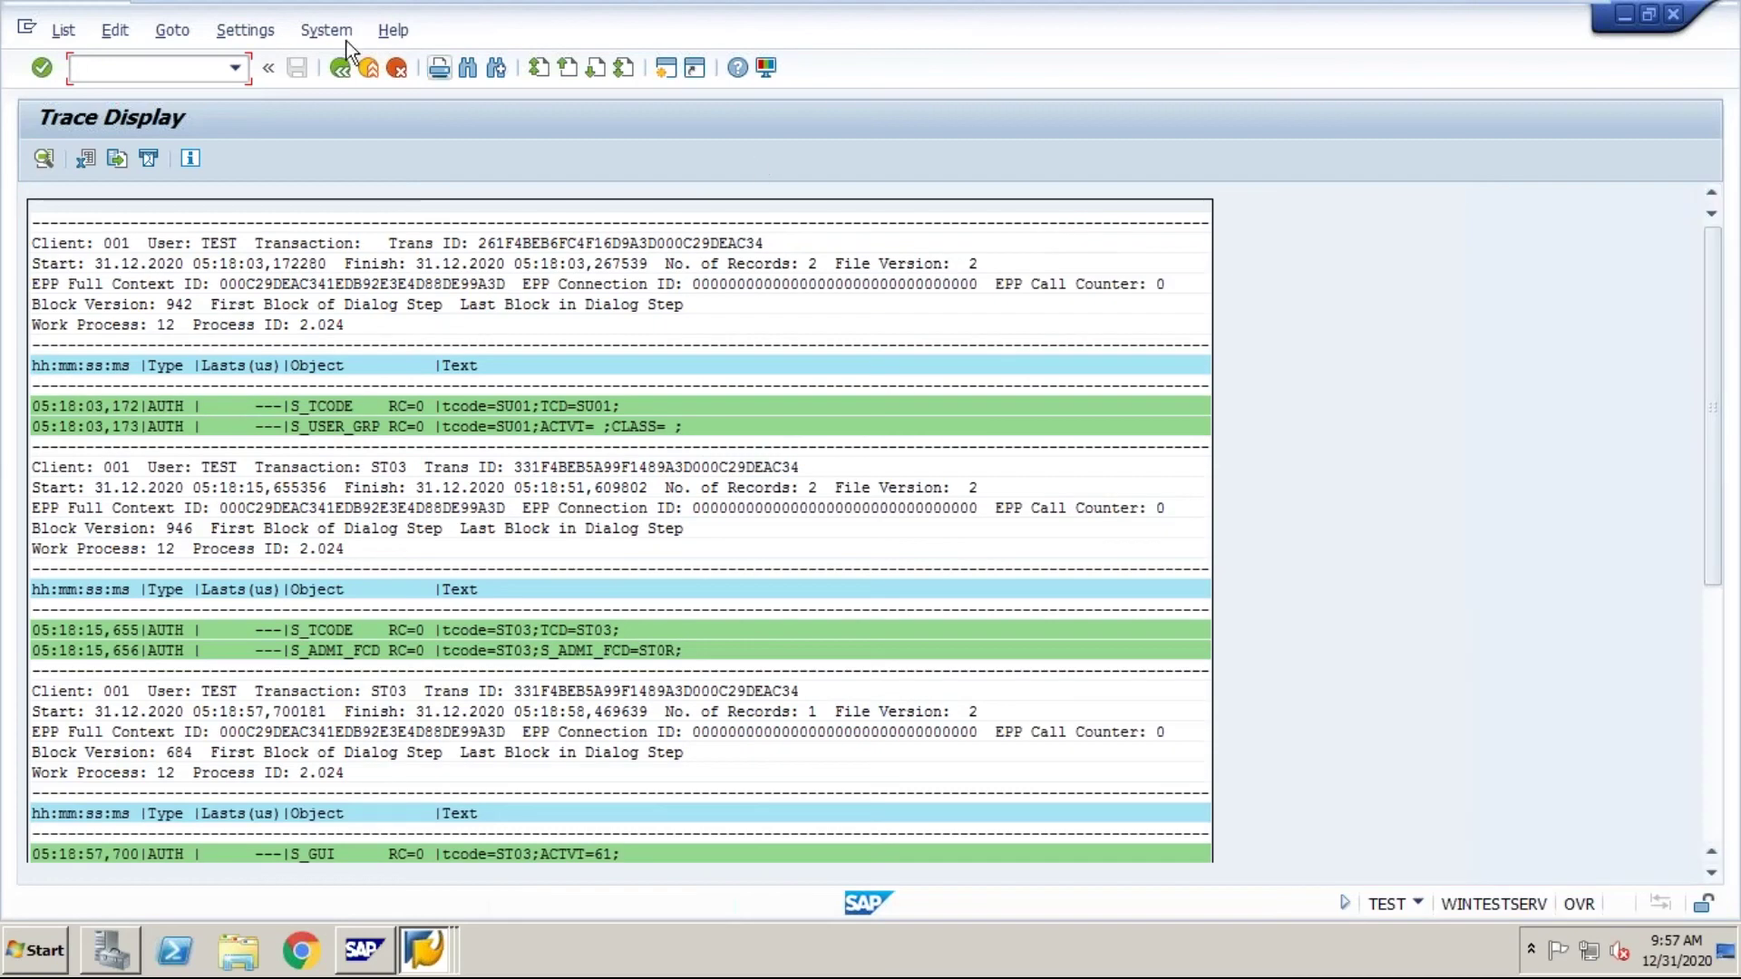
Step: Go back from Trace Display through the analysis options to the System Trace screen
click(341, 67)
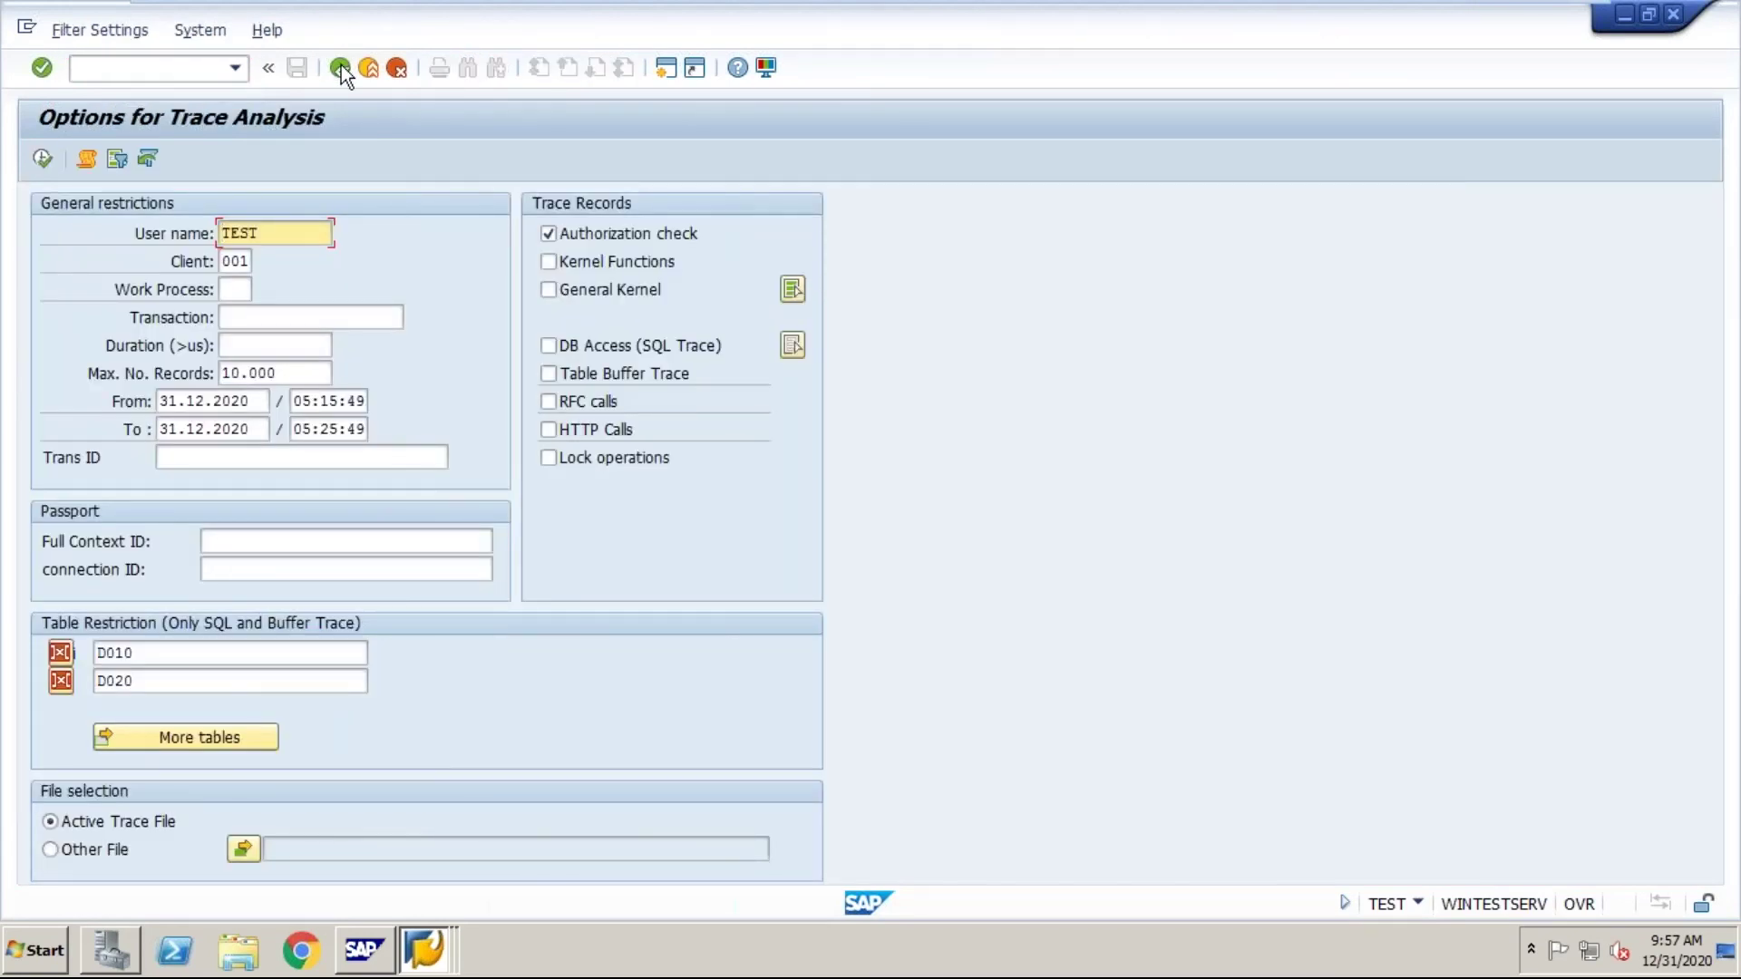
click(342, 67)
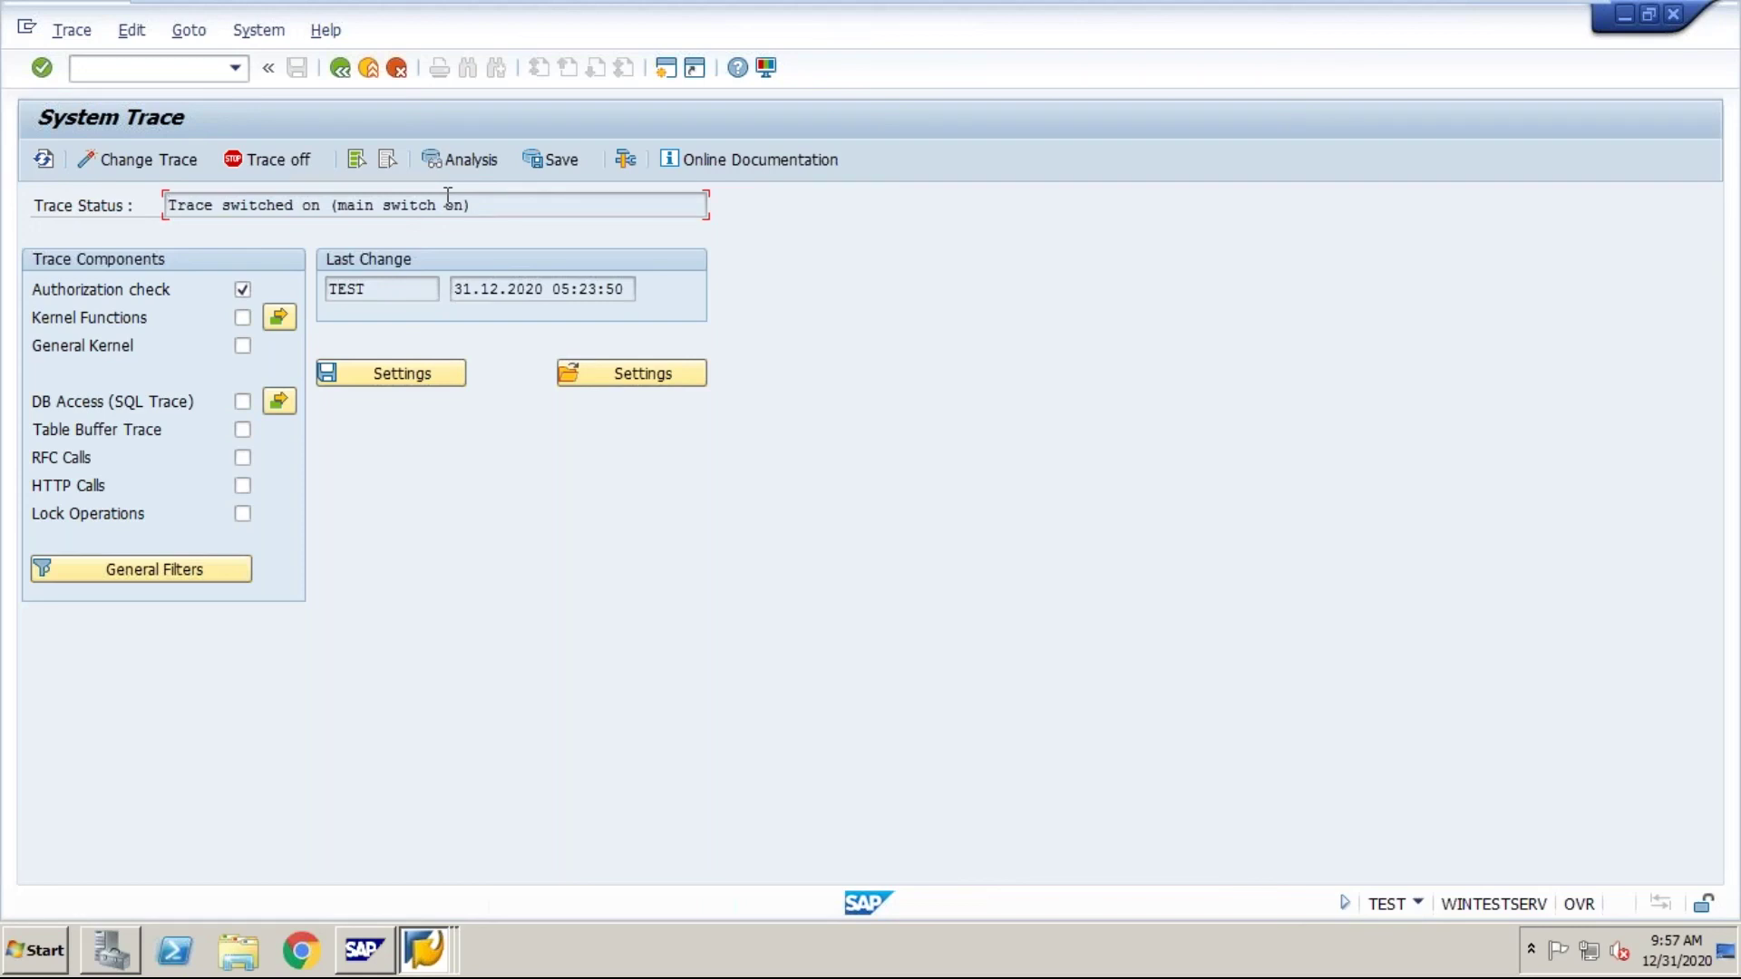
Step: Switch off the system trace on the System Trace screen to stop tracing authorization checks
click(280, 159)
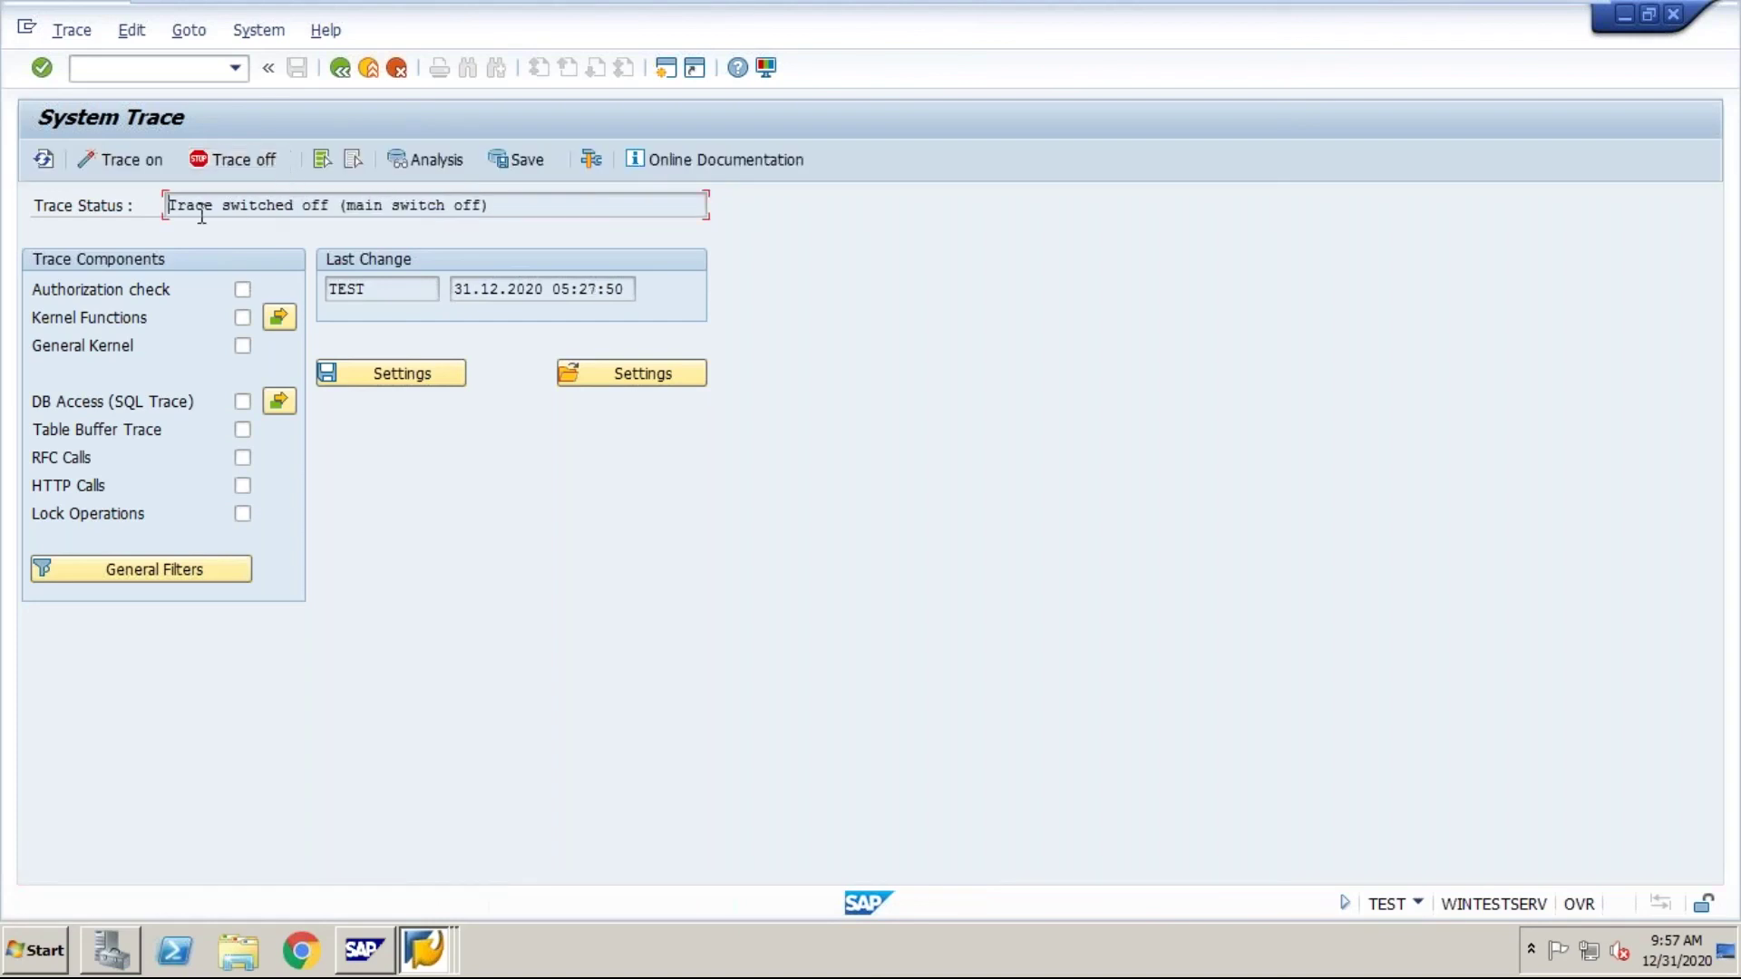